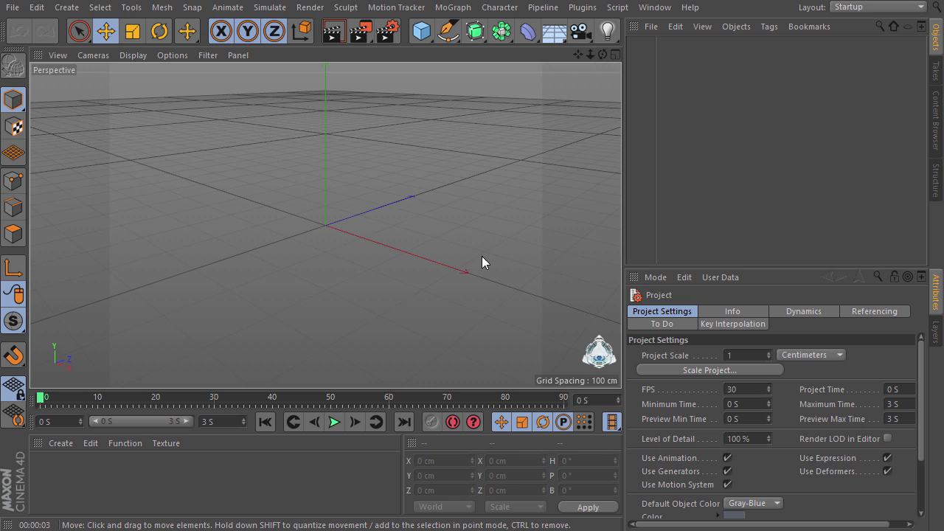
- Add a MoText object and replace its text with '3D'
click(452, 8)
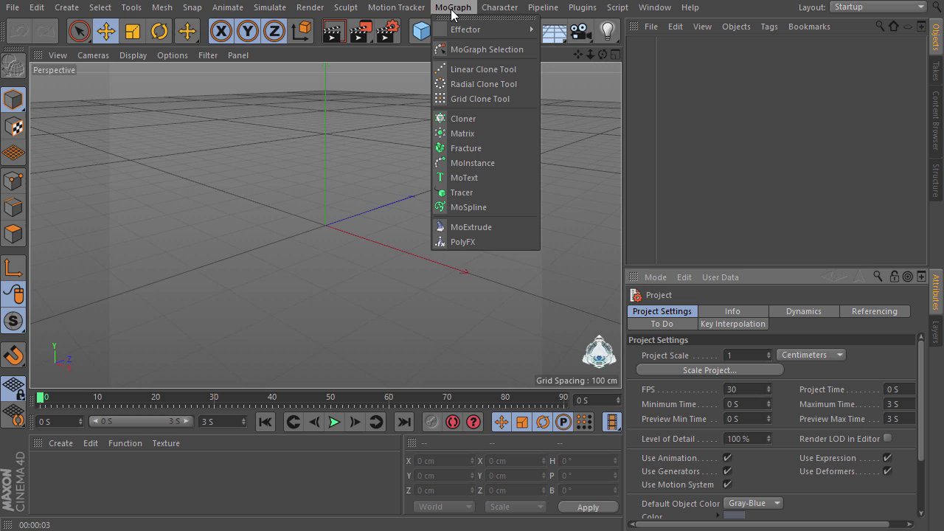
click(473, 177)
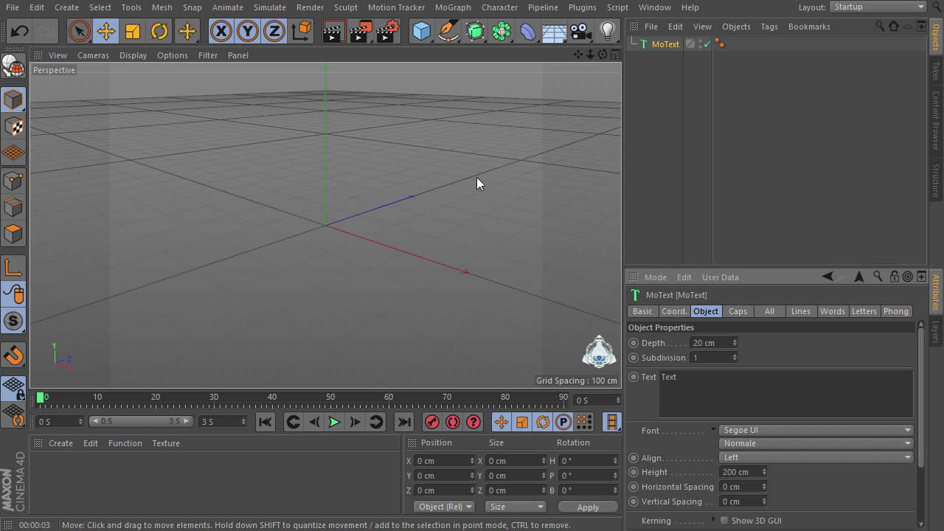
click(759, 410)
key(ctrl+a)
text(3D)
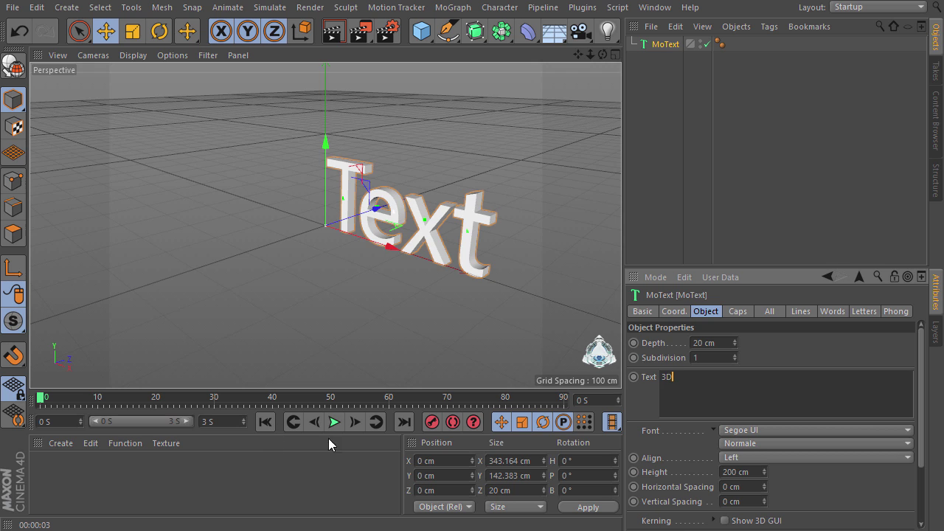
click(776, 430)
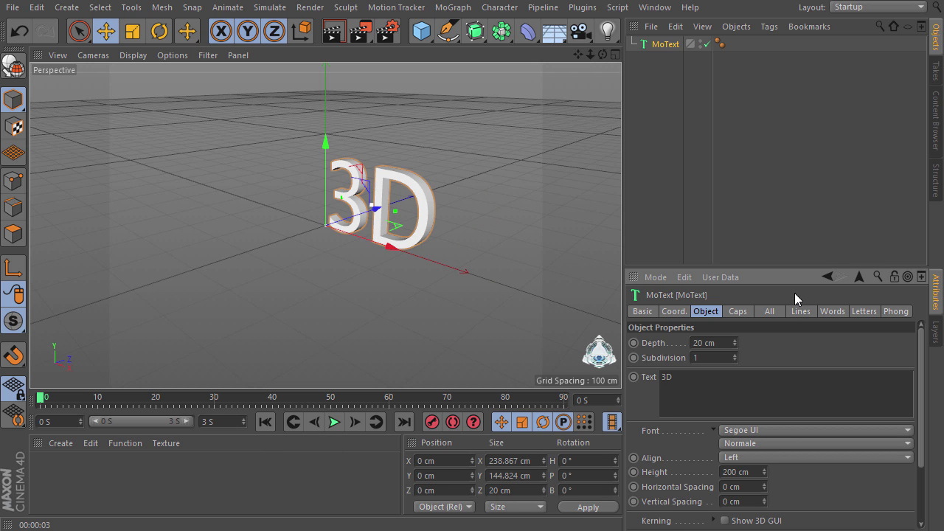
- Set the text font to Segoe UI Black Italic and frame it in the view
click(788, 434)
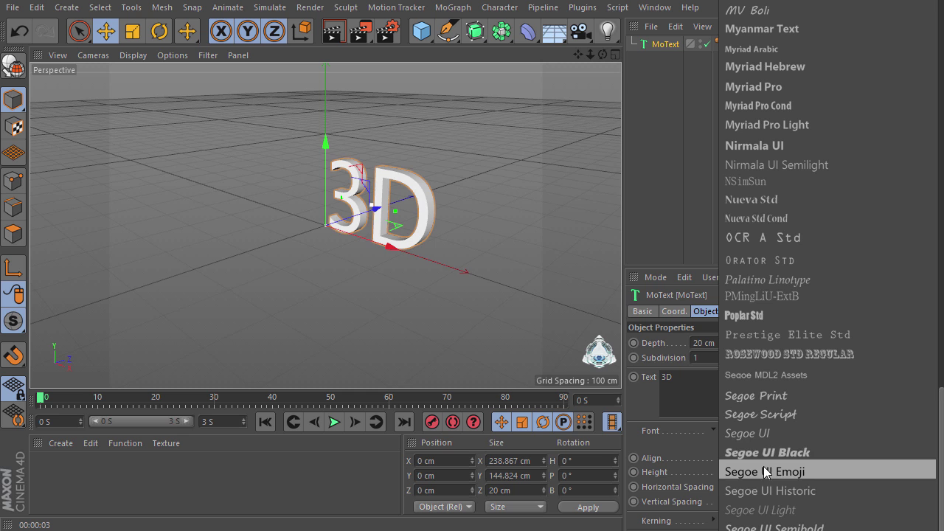
click(842, 452)
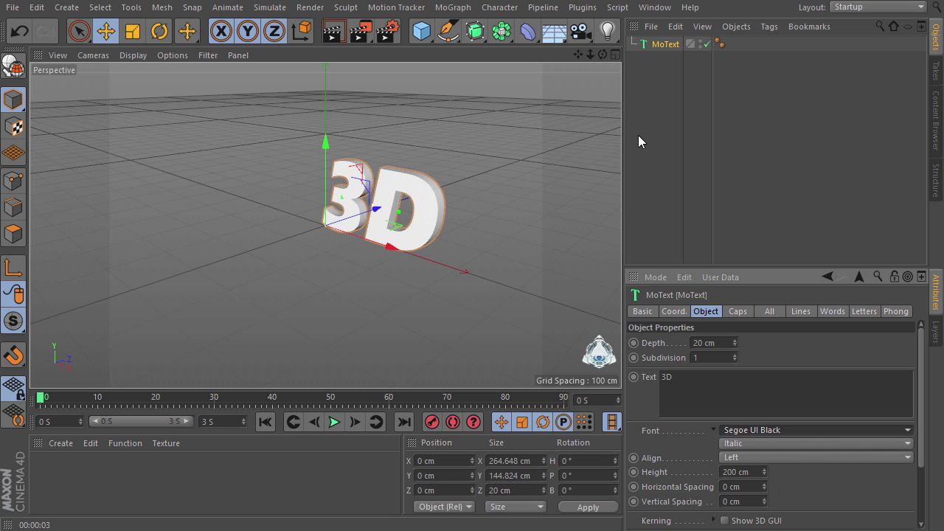
mouse_move(602, 55)
mouse_down()
mouse_move(568, 57)
mouse_move(602, 62)
mouse_move(603, 70)
mouse_up()
scroll(419, 140, up, 4)
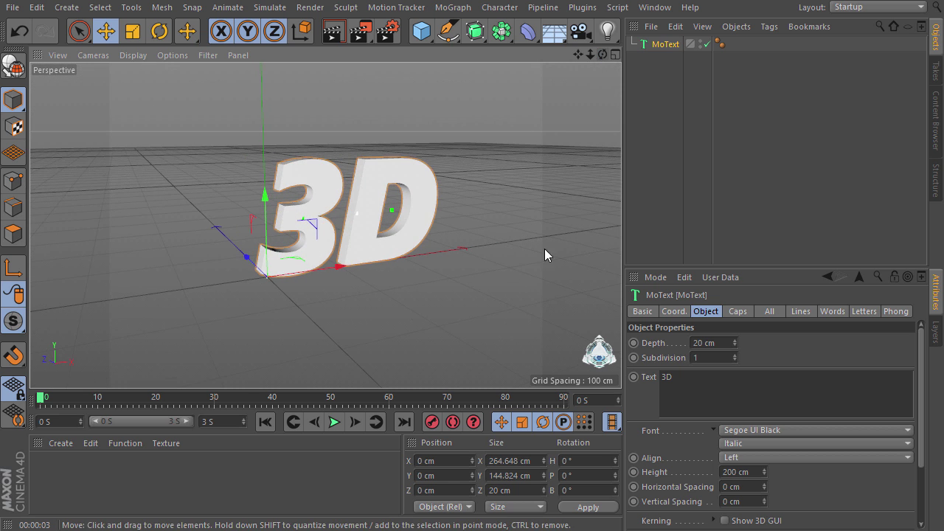
- Set the text extrusion depth to 150 cm
double_click(690, 377)
click(724, 342)
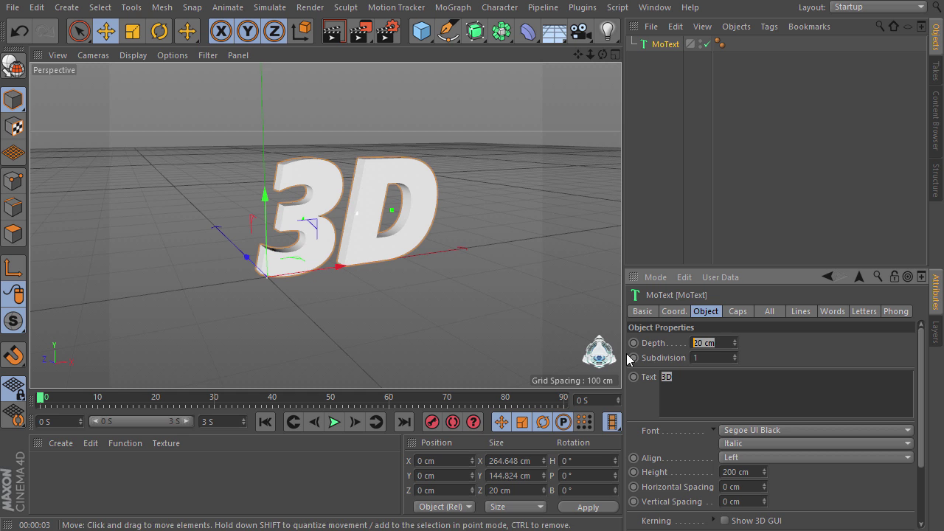
text(150)
key(Return)
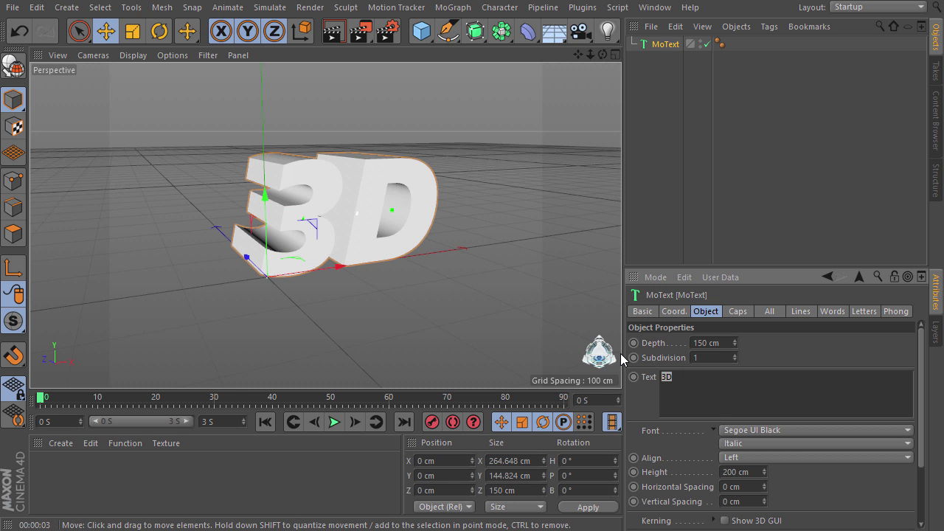
- Switch the viewport display to Gouraud Shading (Lines)
drag(603, 54, 391, 164)
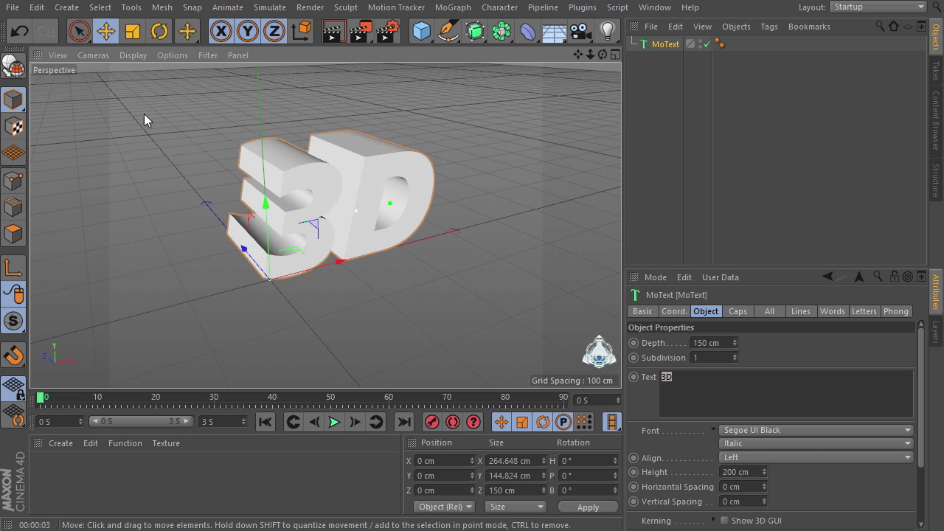
click(135, 56)
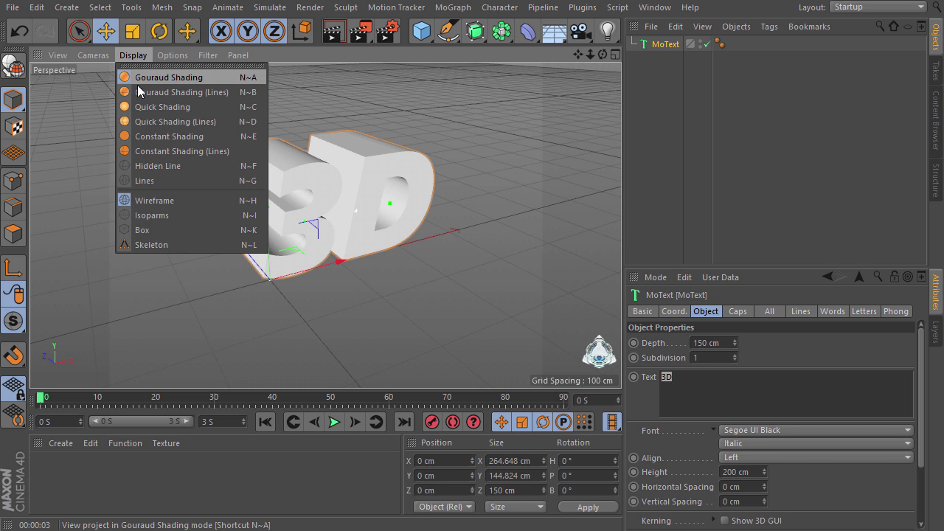
click(209, 90)
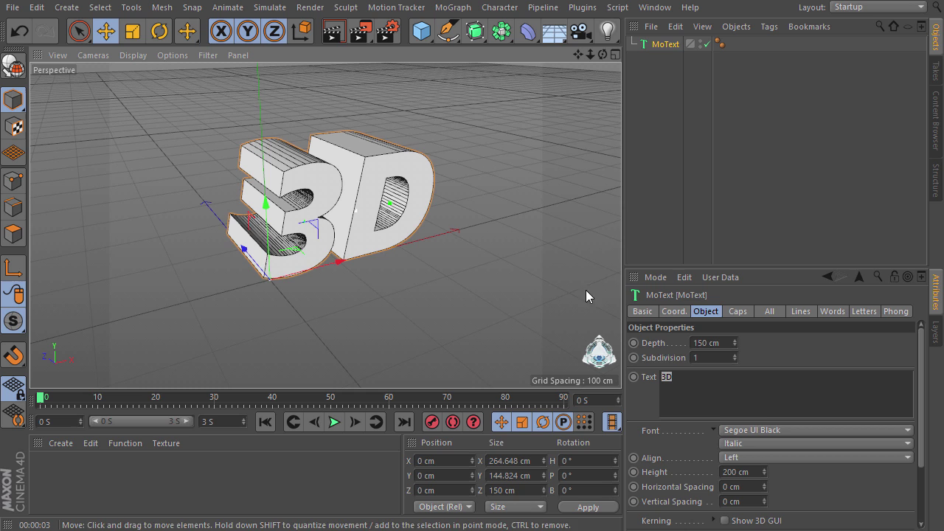
- Set both the Start and End caps to Fillet Cap
click(737, 312)
click(772, 343)
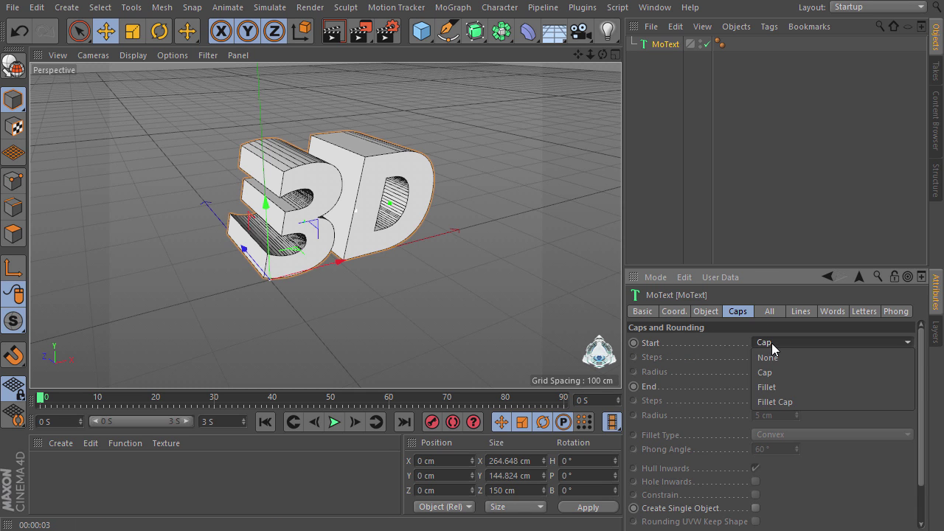
click(764, 401)
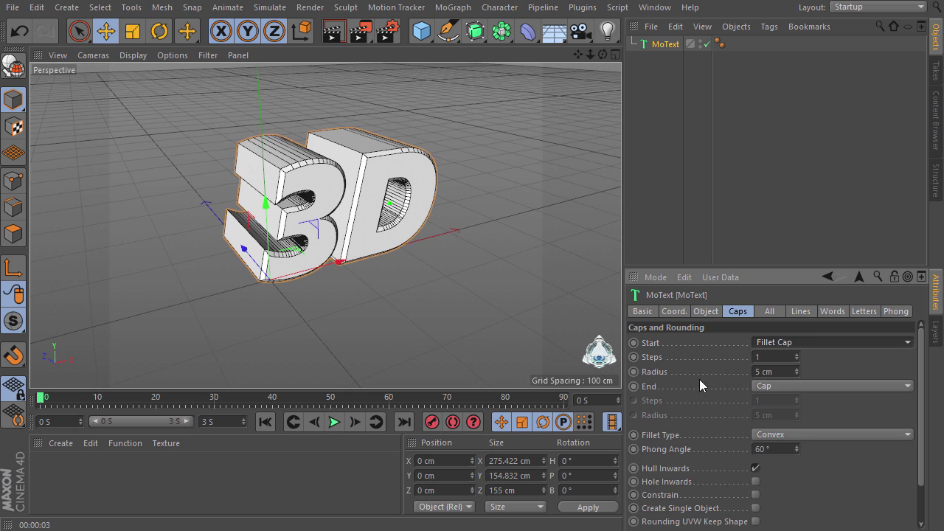
click(810, 386)
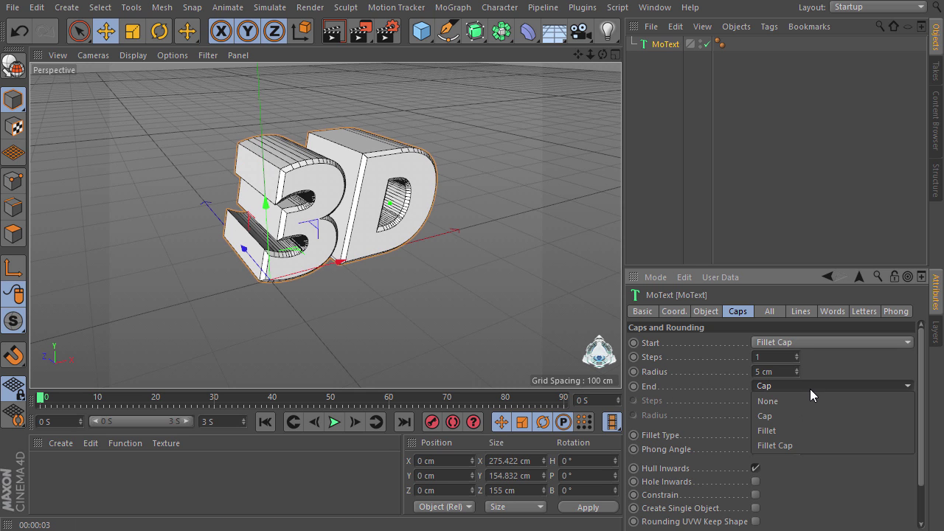
click(799, 447)
- Mesh the caps as Quadrangles on a Regular Grid with 5 cm width
scroll(915, 440, down, 3)
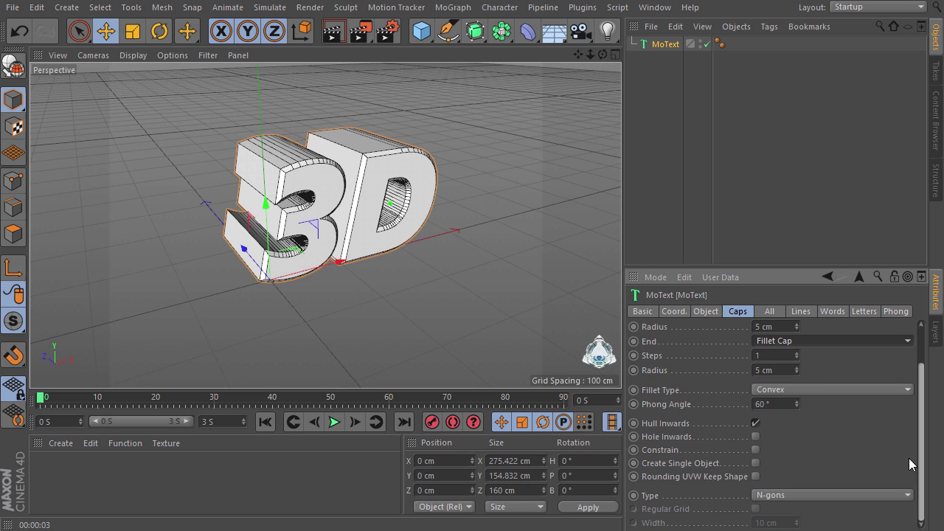
click(827, 493)
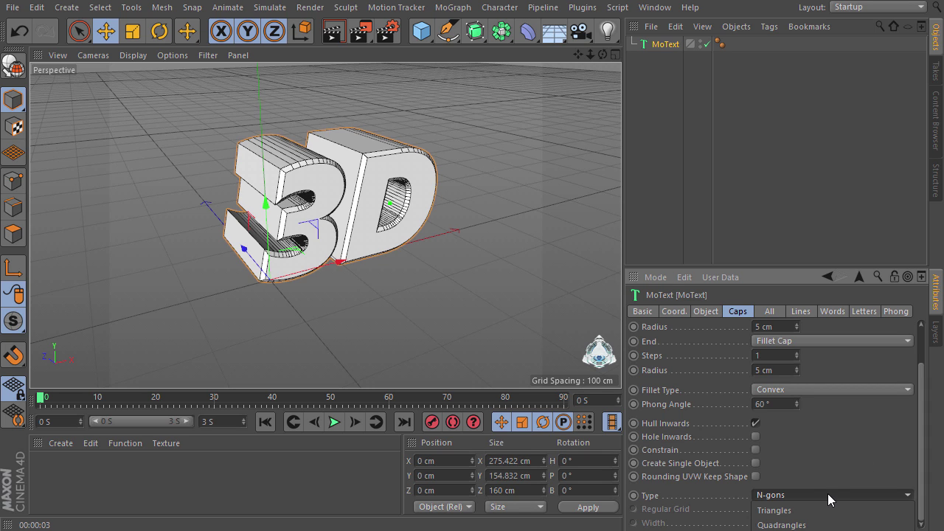
click(801, 525)
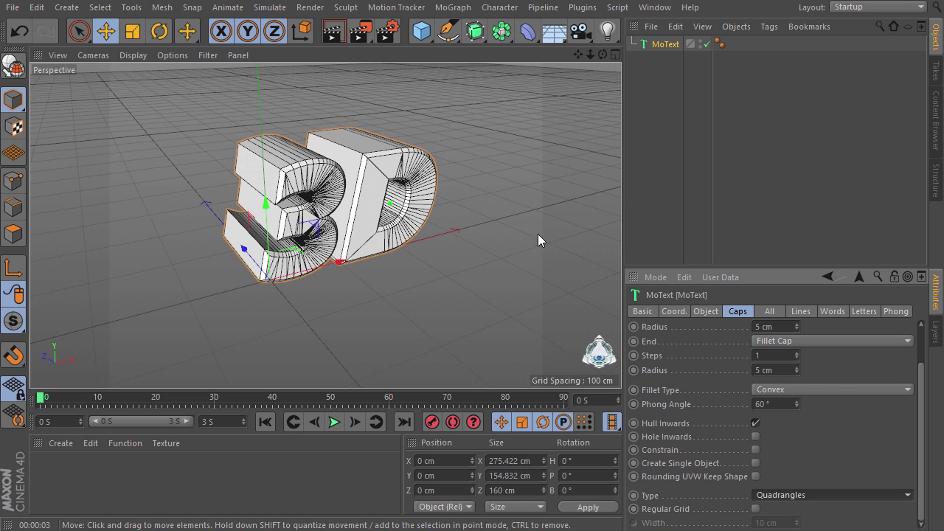
click(754, 510)
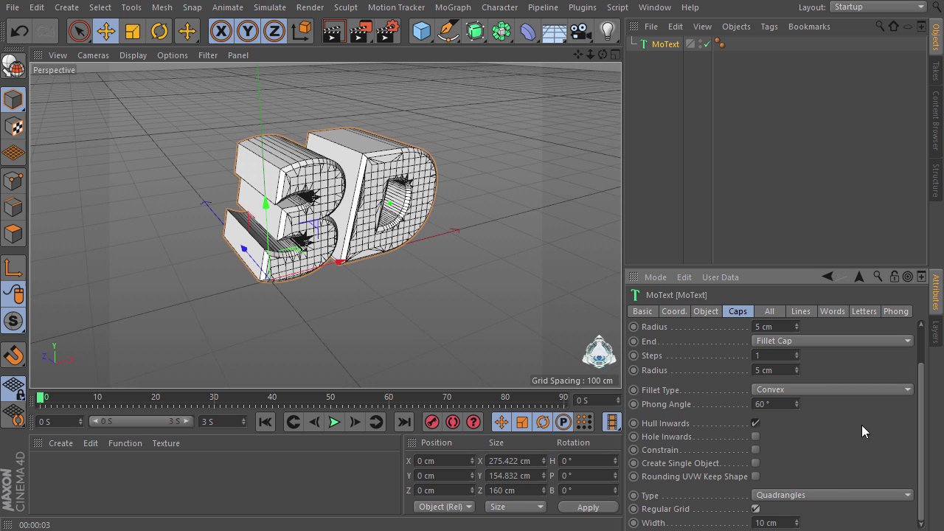
click(760, 523)
text(5)
key(Return)
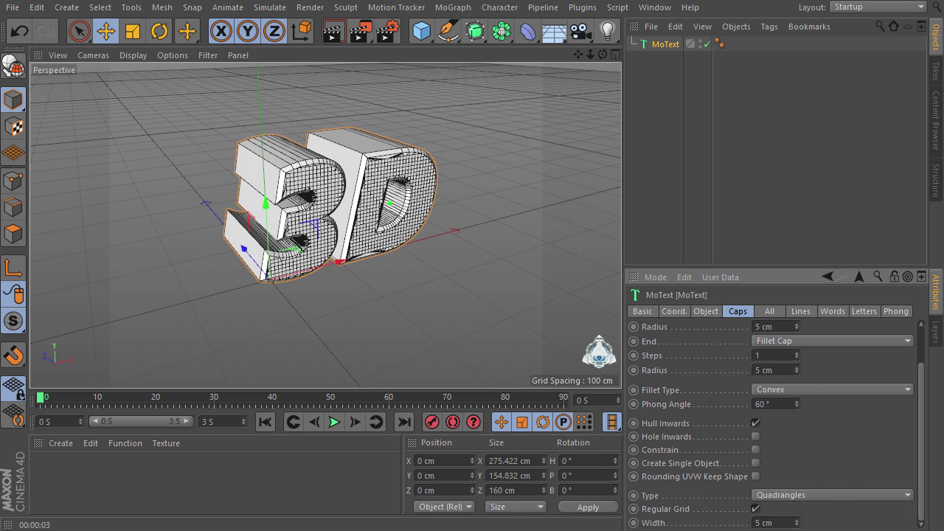
click(772, 520)
click(705, 311)
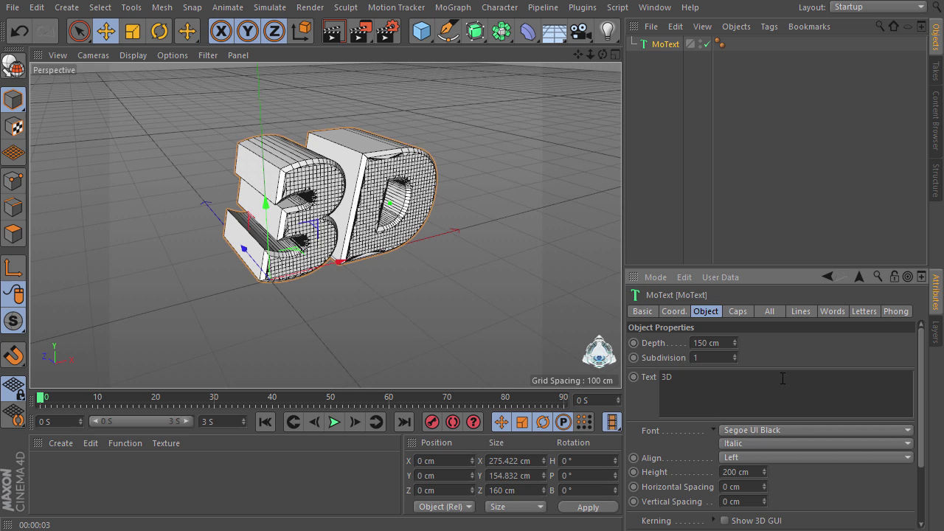
- Set Intermediate Points to Uniform and raise the depth Subdivision to densify the mesh
scroll(922, 391, down, 5)
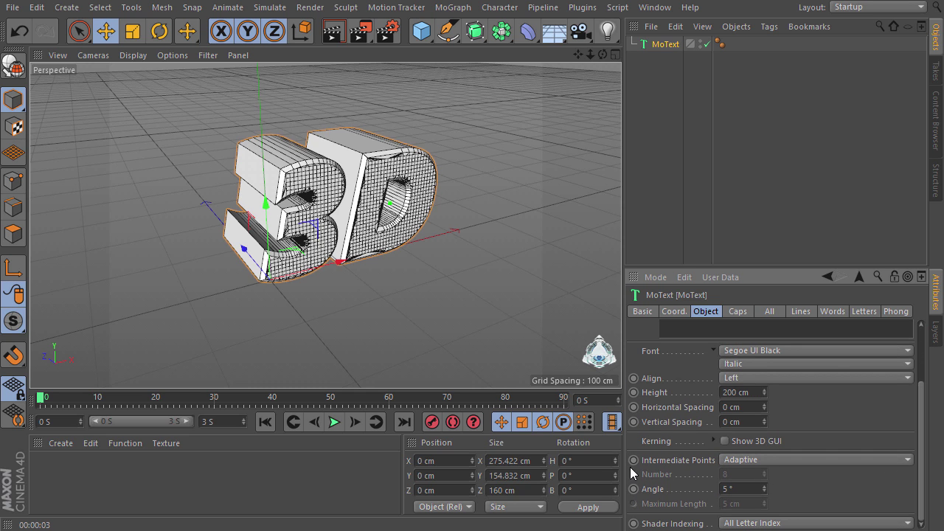
click(749, 459)
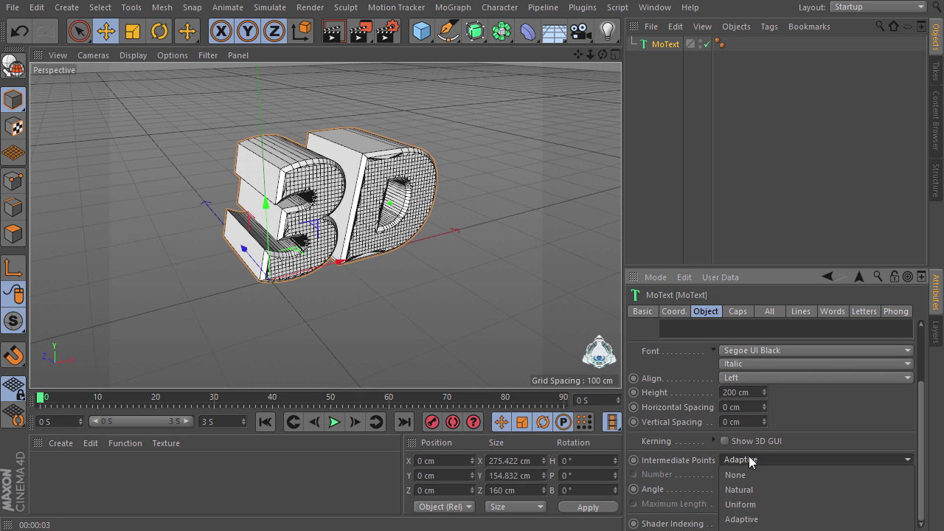
click(766, 505)
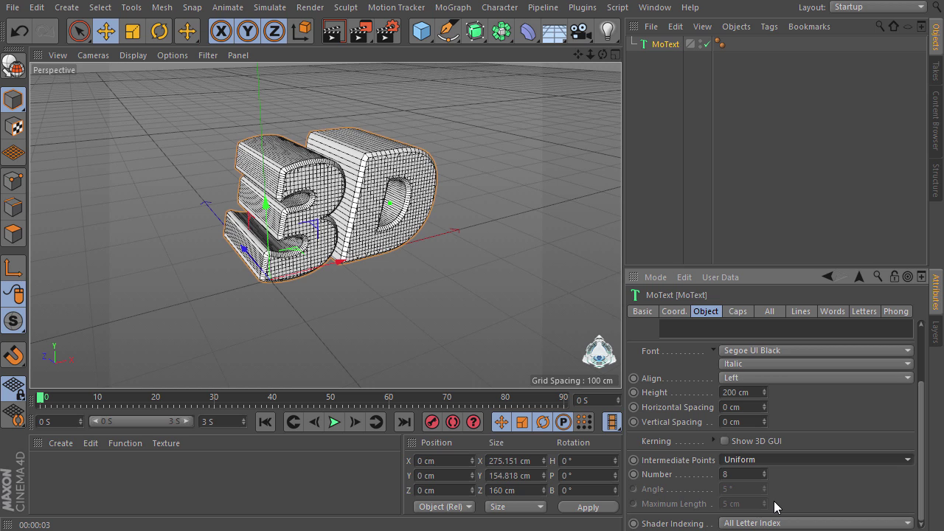
click(737, 475)
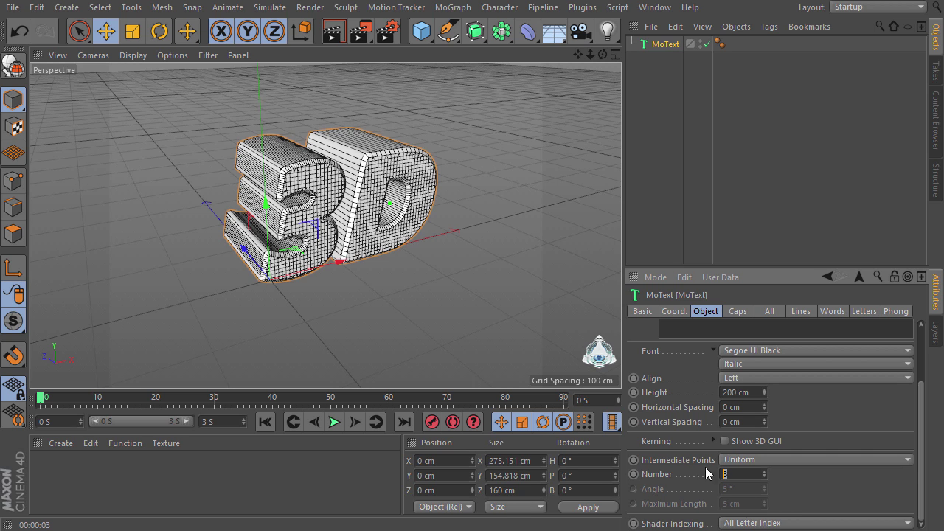
drag(921, 430, 908, 368)
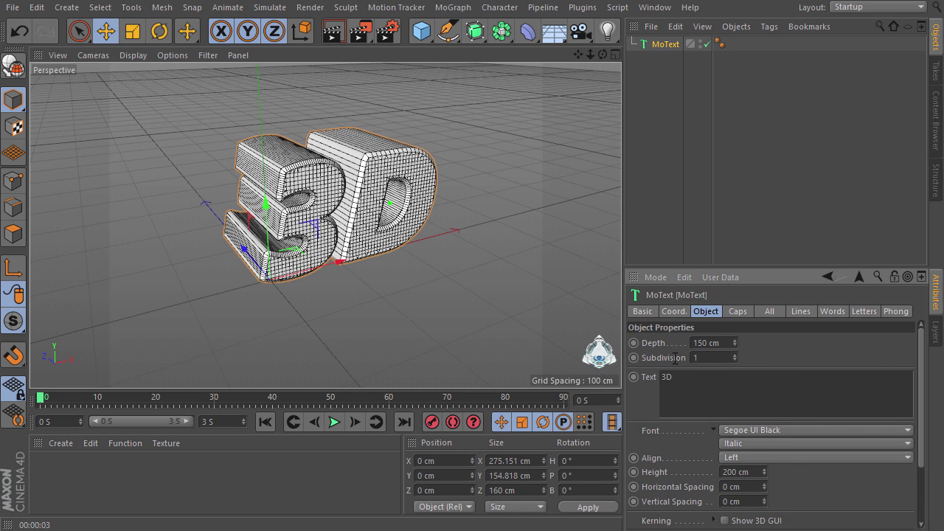
drag(734, 357, 734, 355)
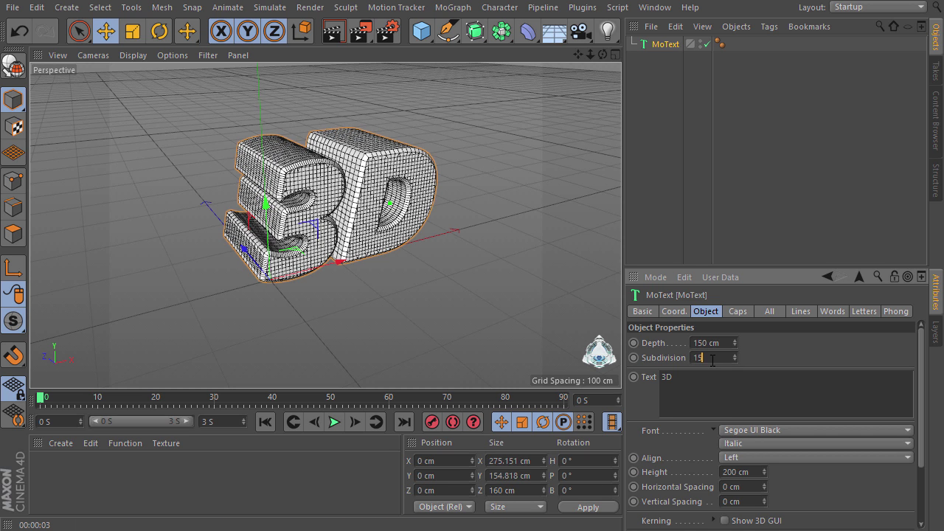
drag(921, 391, 921, 447)
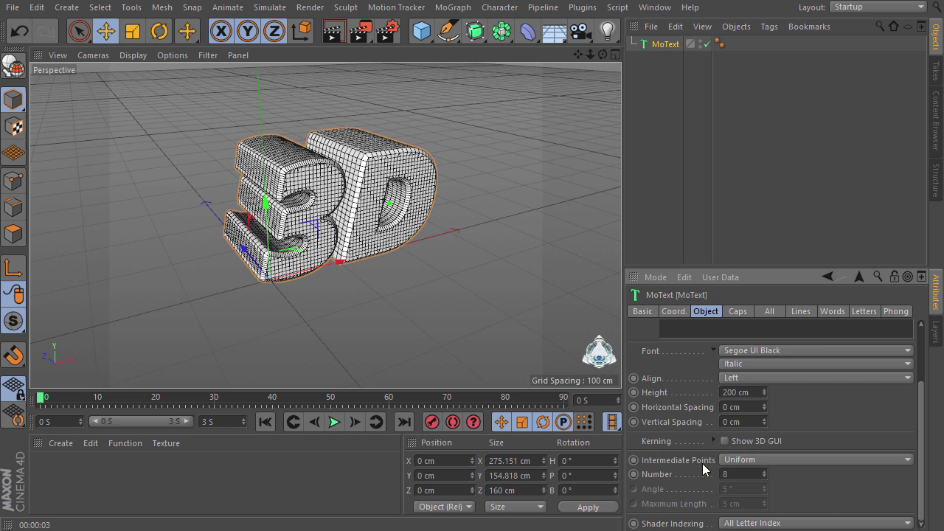
- Check the fillet radius and 5 cm grid width in Caps, then view the text from low front
click(737, 312)
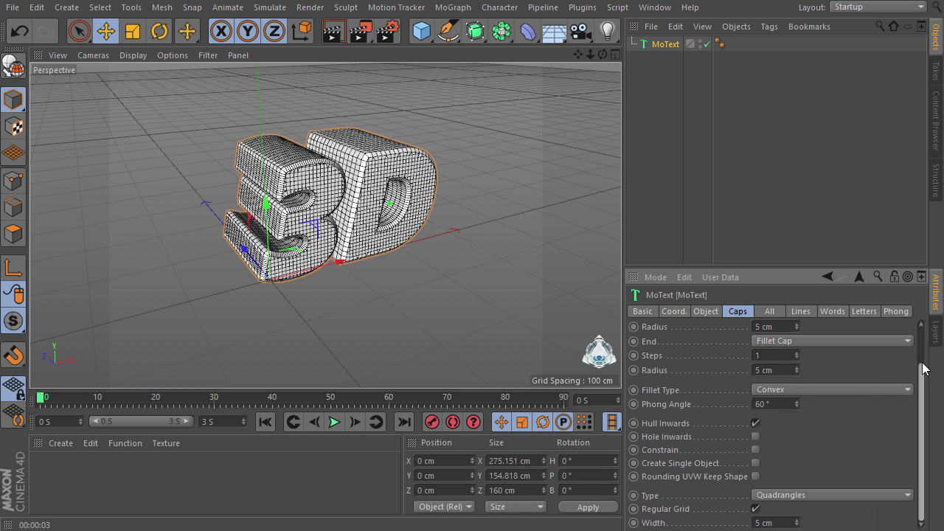
drag(924, 369, 924, 336)
double_click(765, 415)
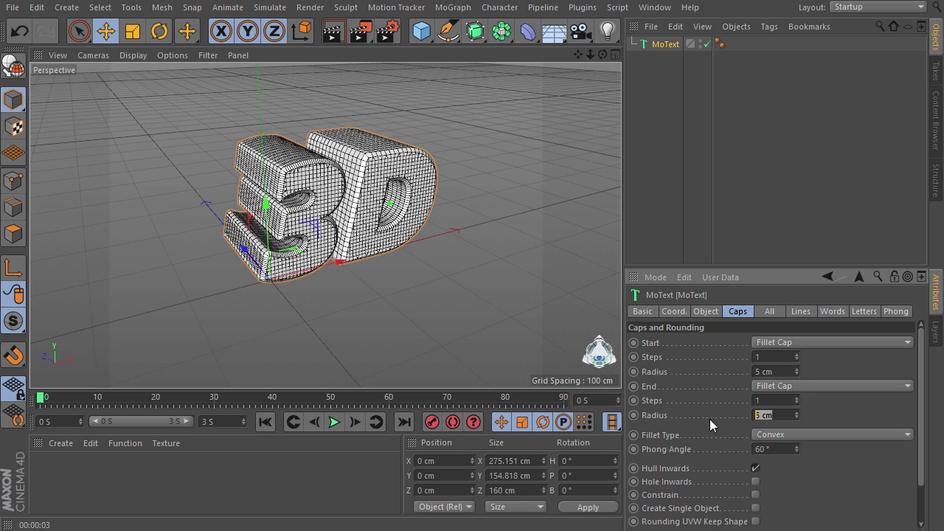
drag(923, 410, 923, 444)
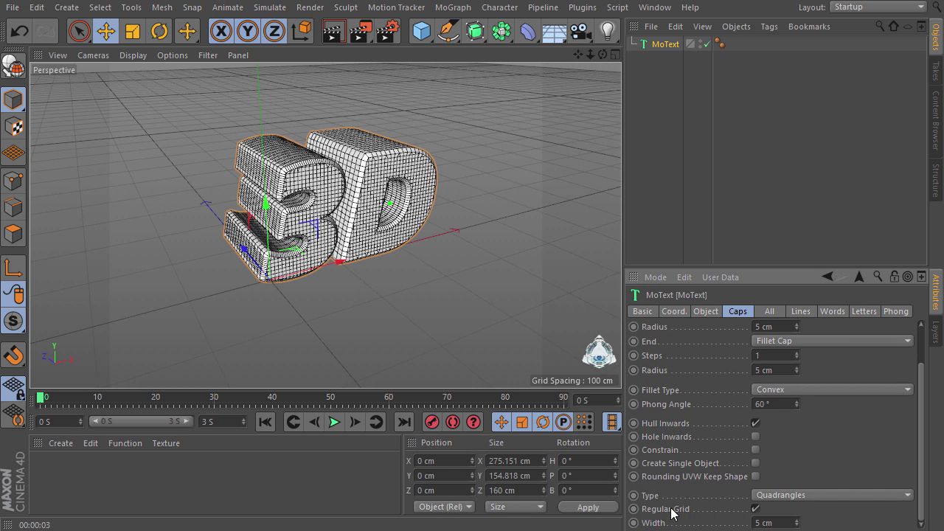
double_click(781, 521)
drag(602, 53, 579, 52)
scroll(369, 94, up, 2)
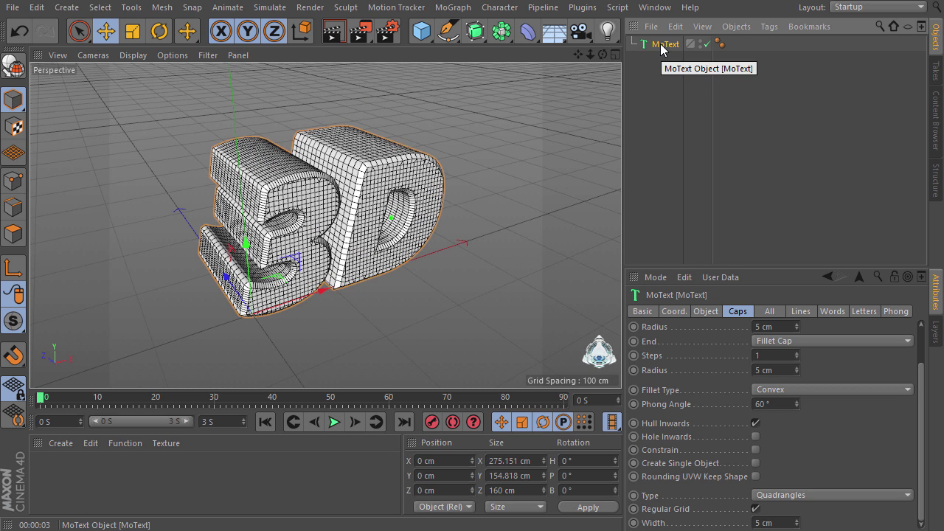
- Make MoText editable and convert all its child parts to polygons
click(16, 68)
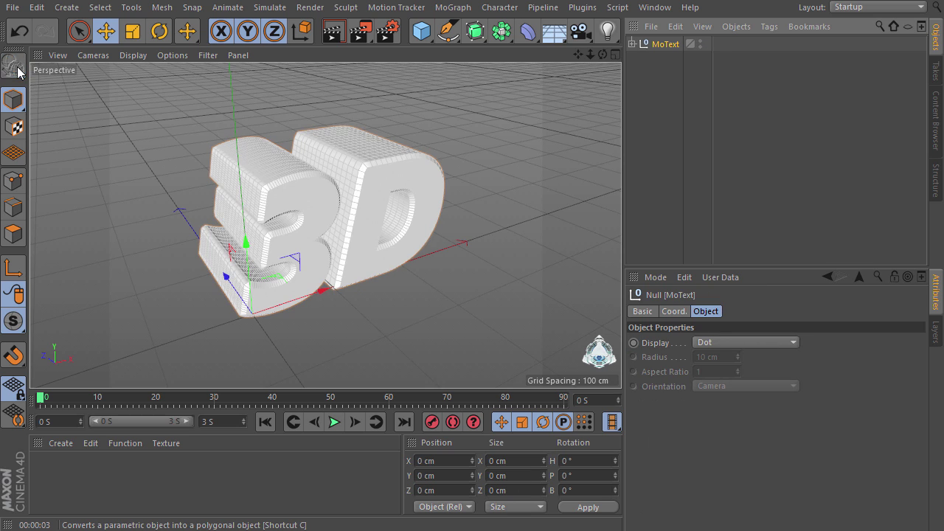
right_click(658, 44)
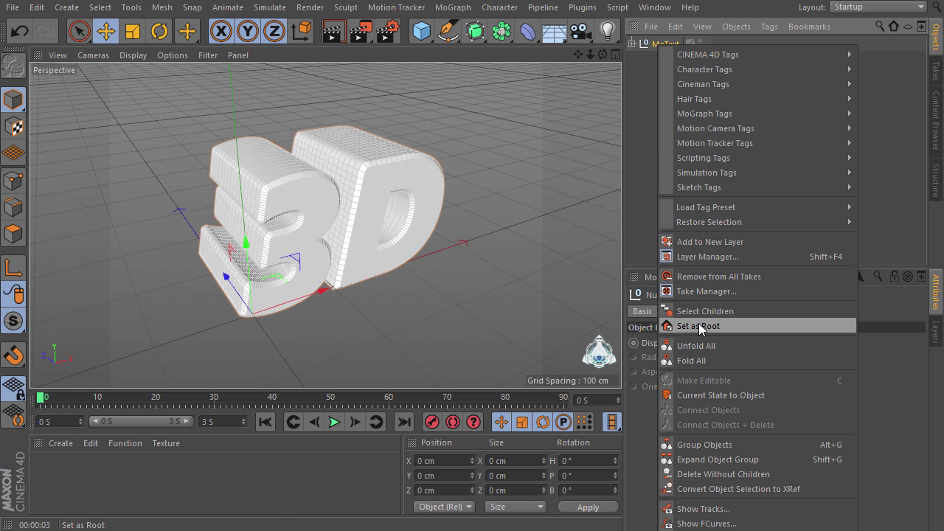
click(727, 311)
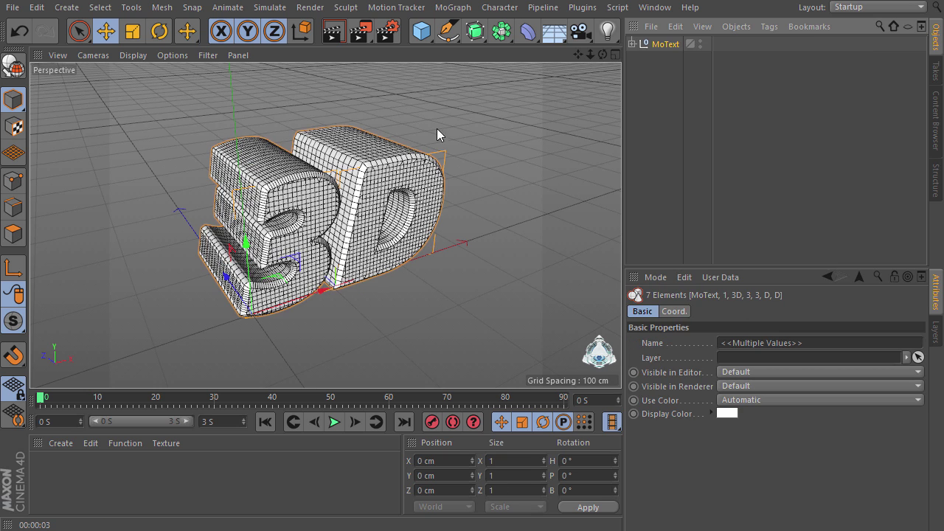
click(13, 67)
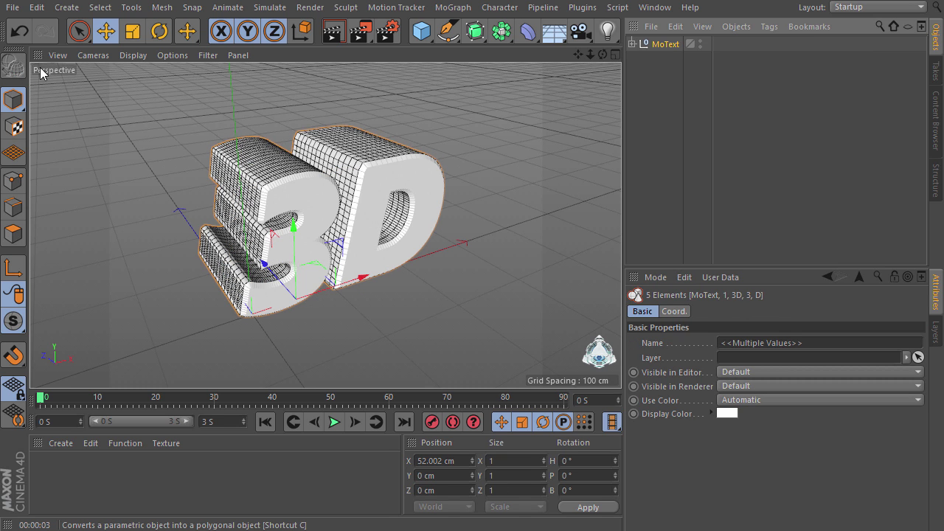
- Select every child part and merge them with Connect Objects + Delete into MoText.1
right_click(656, 41)
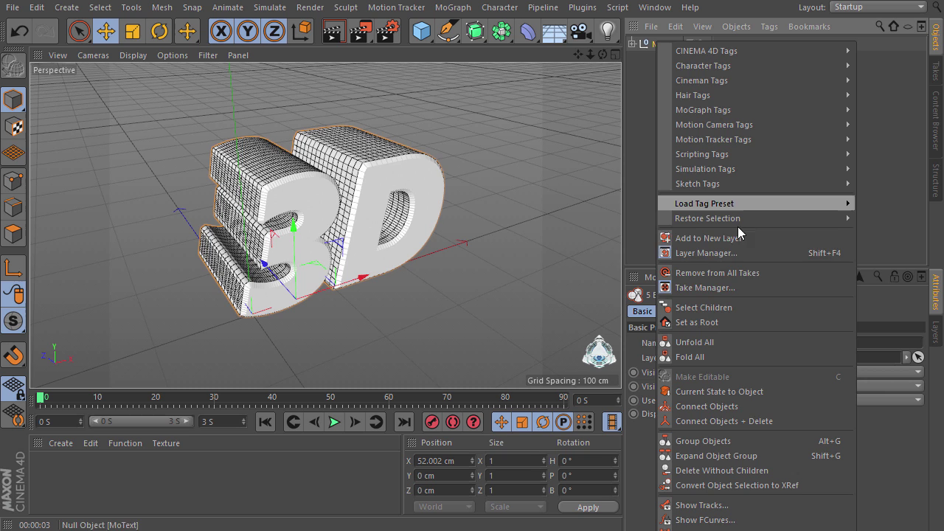
click(702, 307)
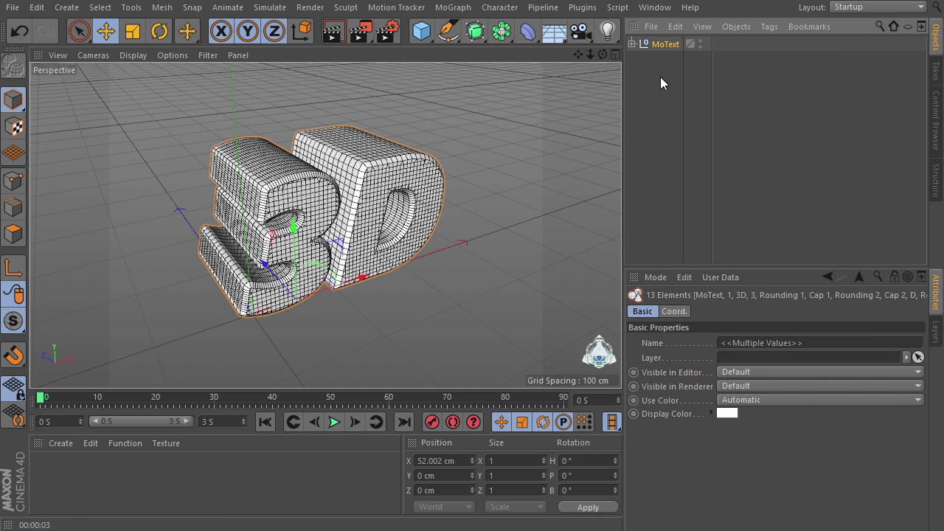
right_click(655, 44)
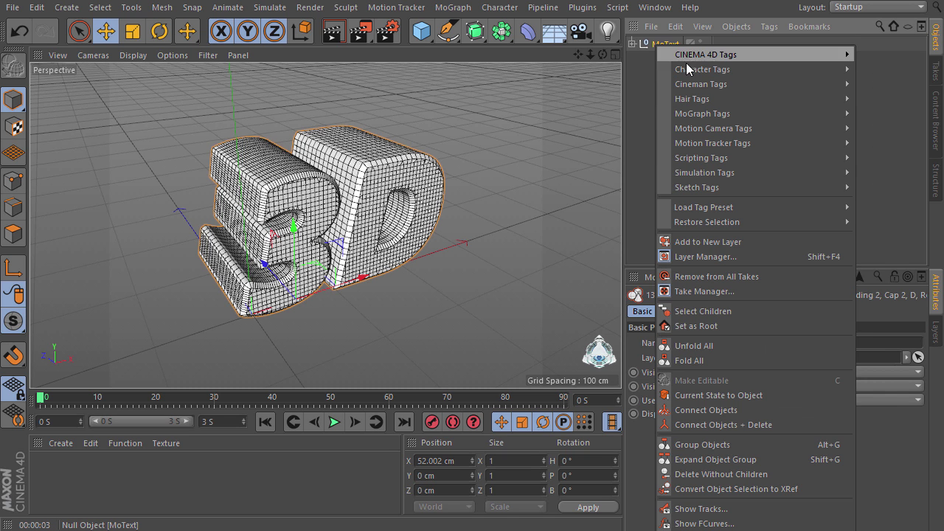
click(762, 424)
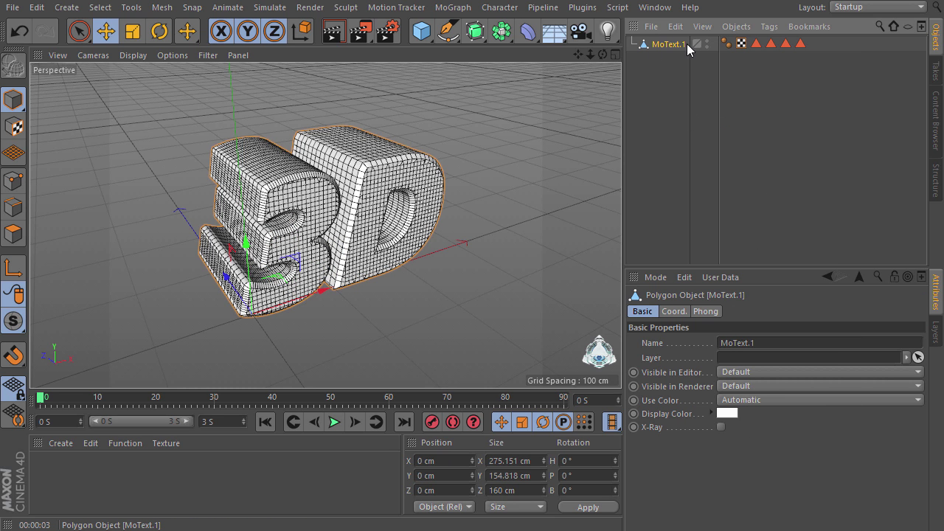
mouse_move(602, 54)
mouse_down()
mouse_move(620, 67)
mouse_move(596, 56)
mouse_up()
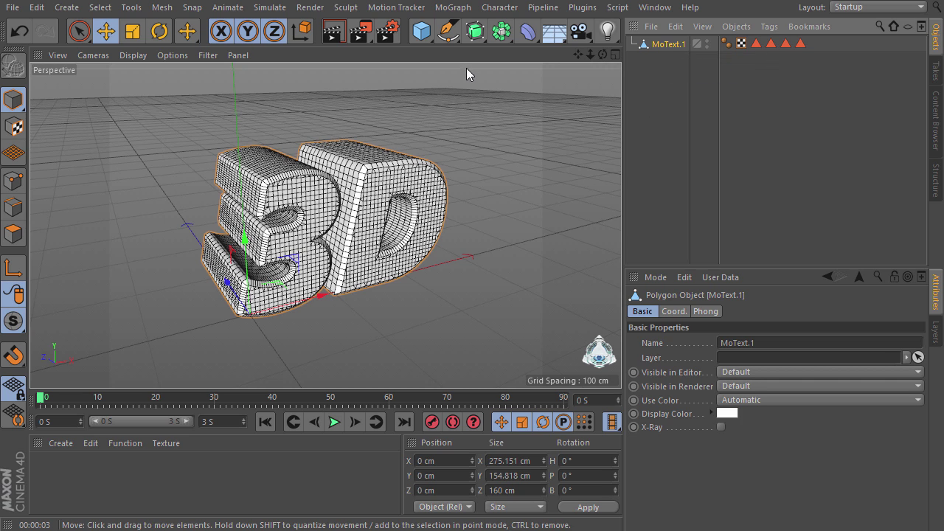
- Add a Jiggle deformer and parent it under MoText.1
click(529, 31)
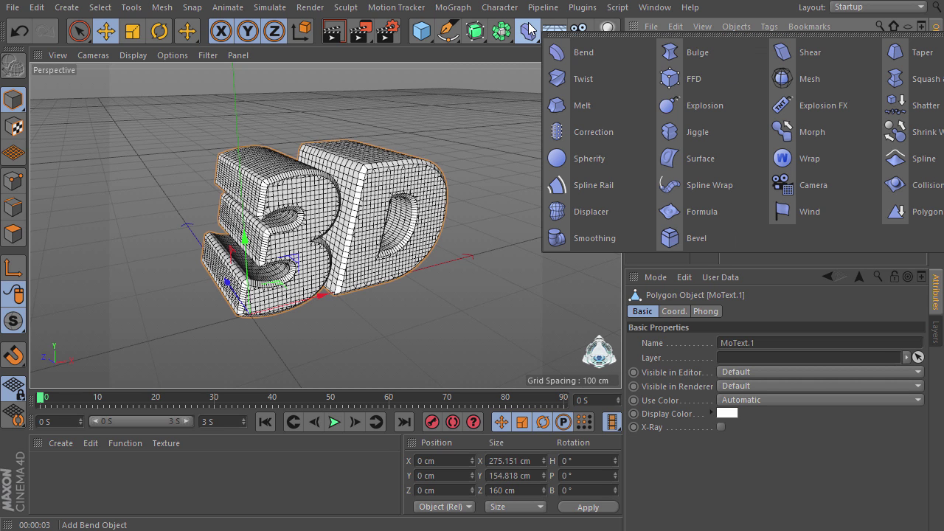
click(694, 134)
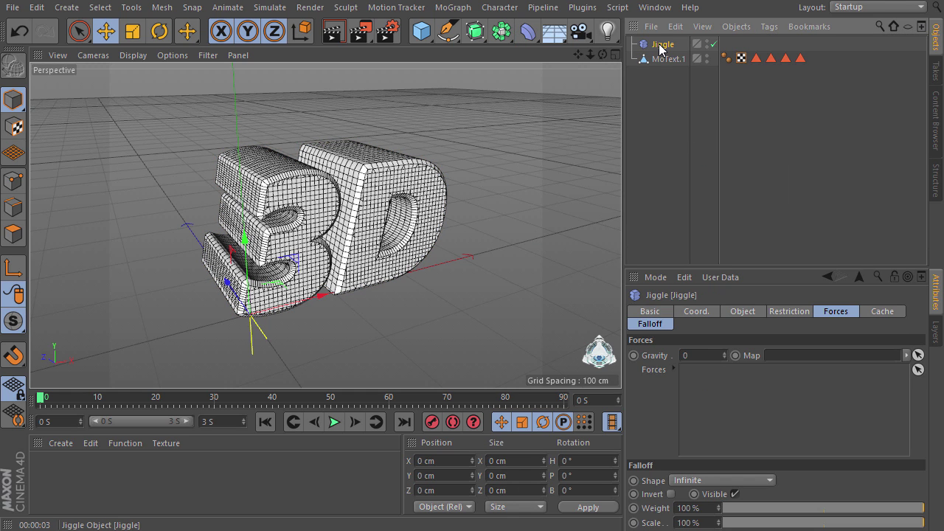
drag(660, 46, 667, 60)
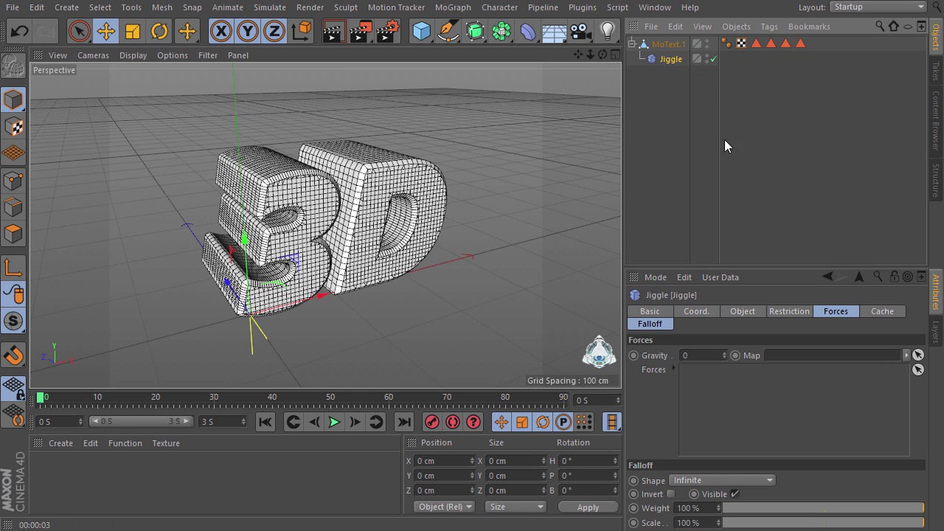
- Give the Jiggle deformer 45 % Stiffness and 40 % Structural, reviewing its Restriction and Forces tabs
click(752, 310)
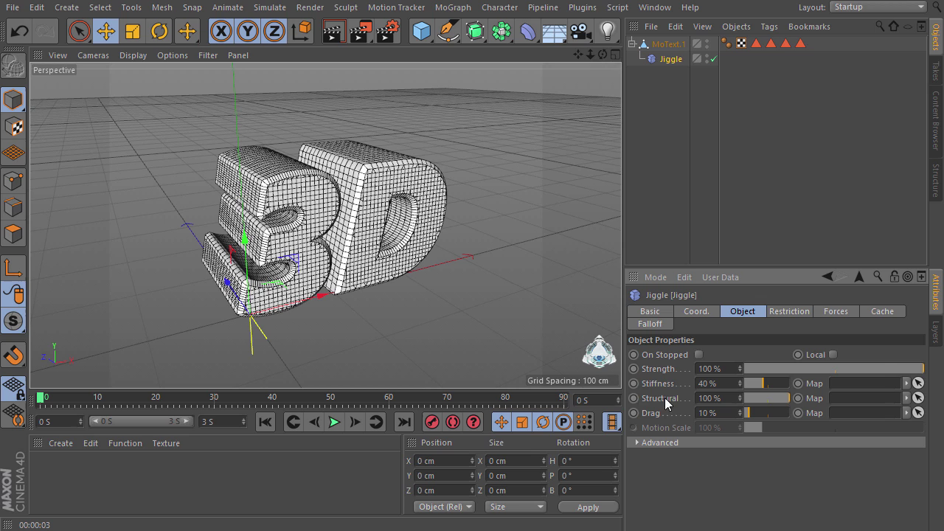
click(733, 383)
text(45)
click(726, 397)
text(40)
key(Return)
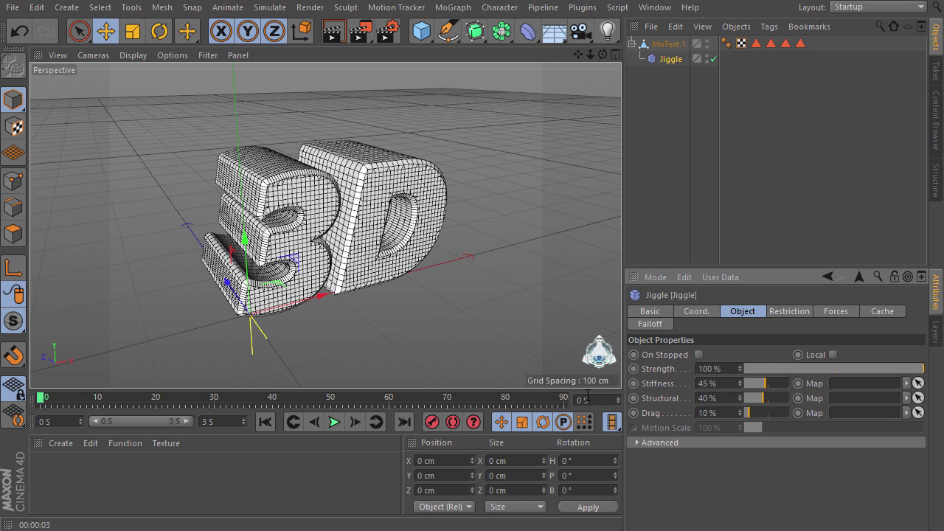
click(708, 383)
click(789, 311)
click(836, 311)
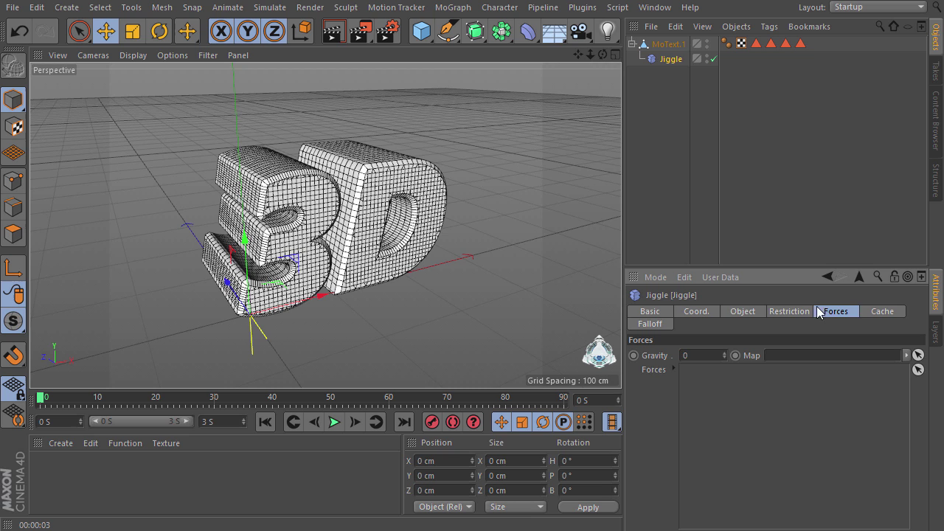
click(742, 313)
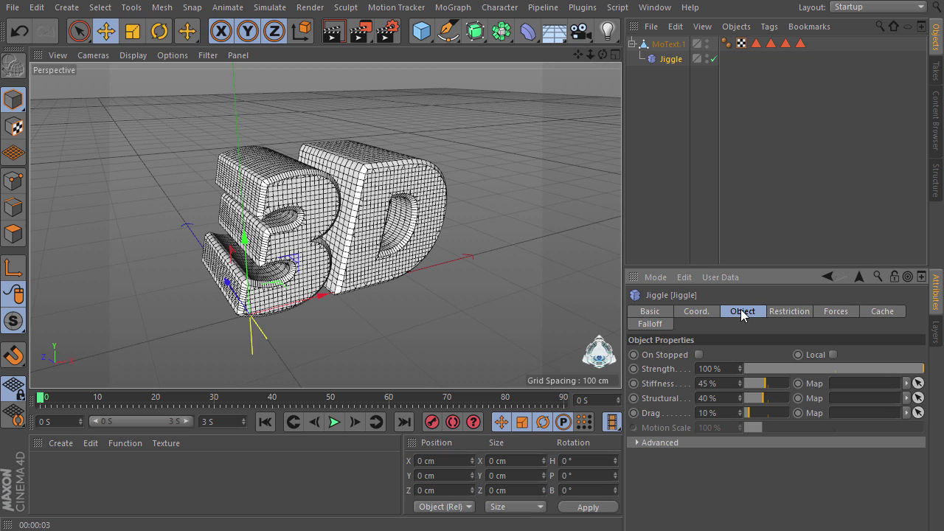
click(673, 45)
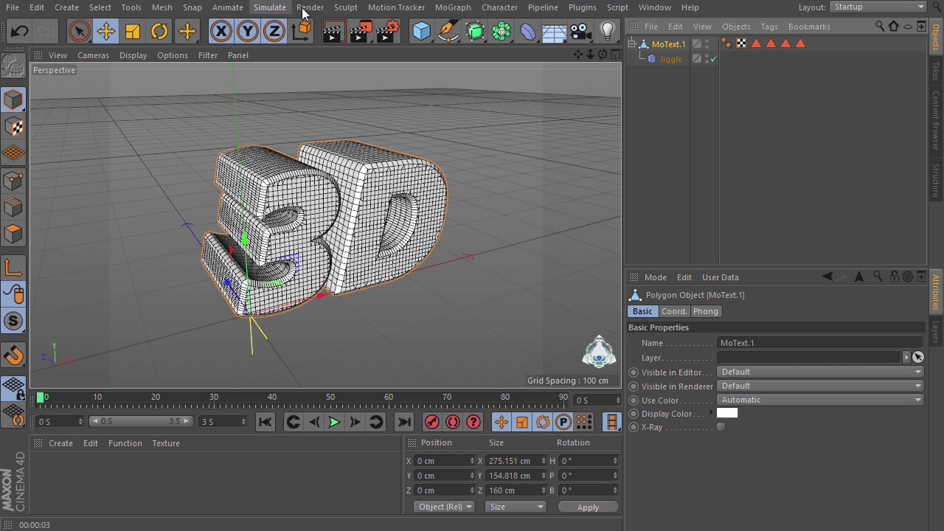
- Add a Turbulence force from Simulate > Particles with Strength 350 cm and Scale 35 %
click(269, 8)
mouse_move(284, 64)
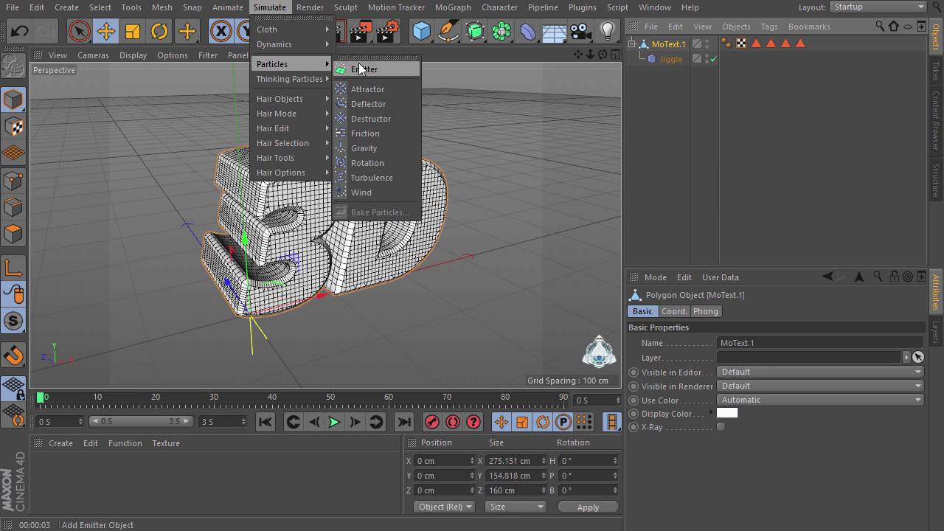
click(368, 182)
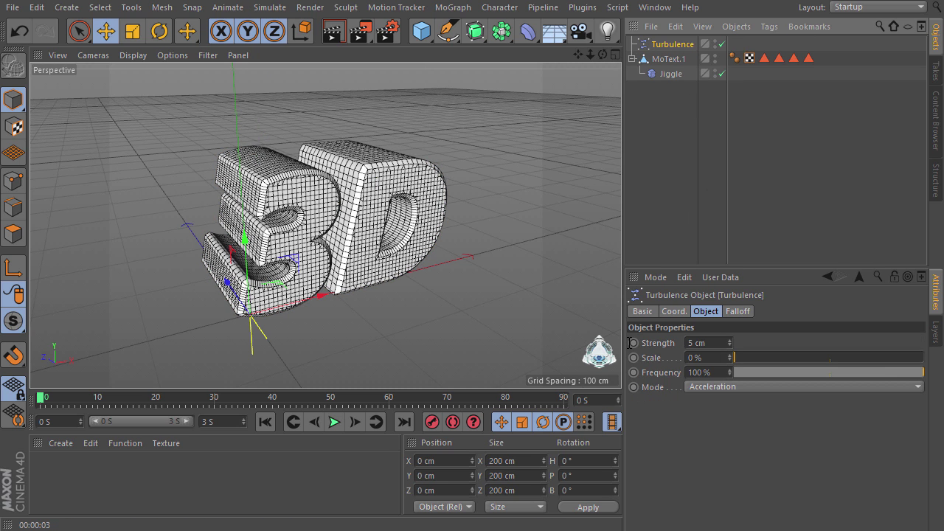
double_click(691, 343)
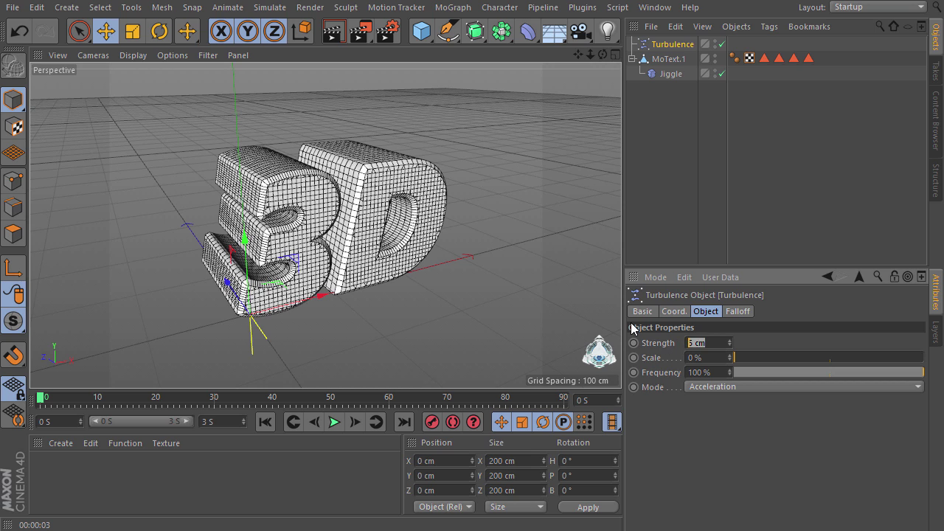
text(350)
key(Return)
key(Tab)
text(35)
key(Return)
click(664, 44)
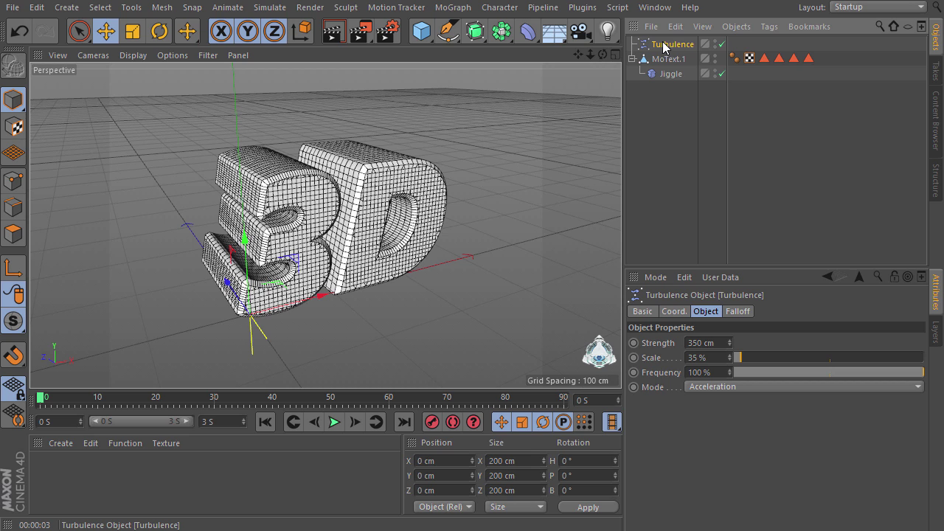
- Give the Turbulence a Box falloff sized 75 × 150 × 150 cm
click(741, 311)
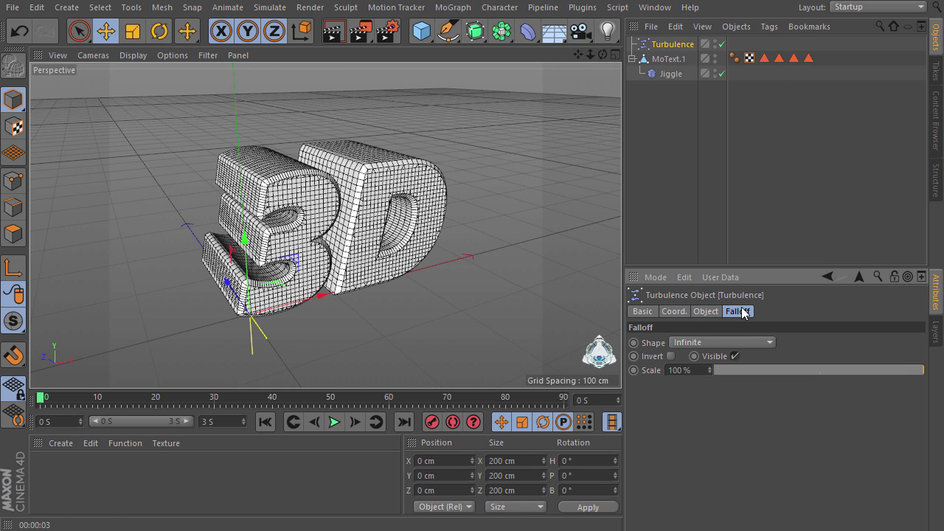
click(721, 343)
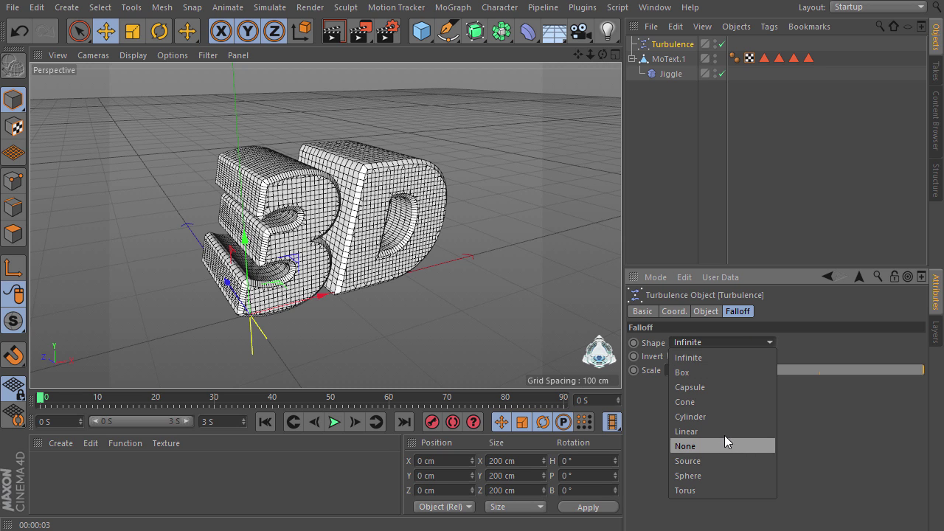
click(727, 373)
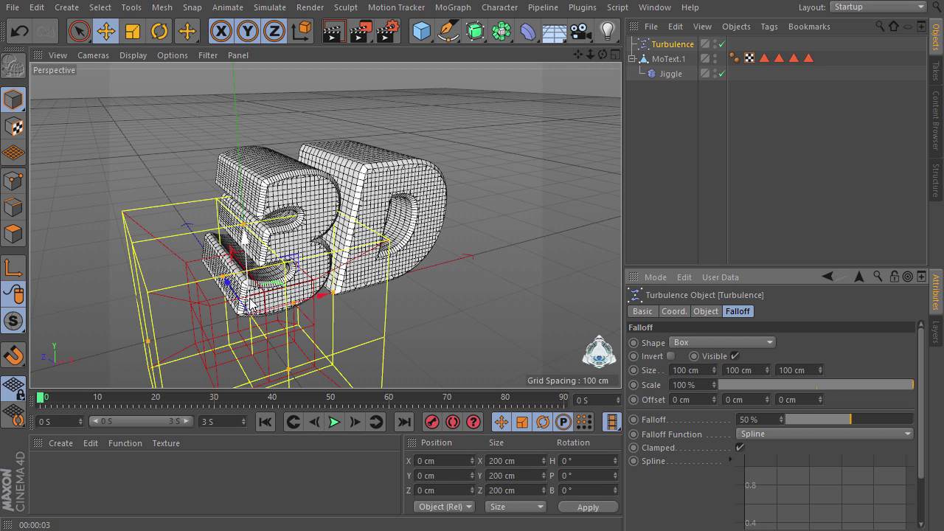
click(763, 370)
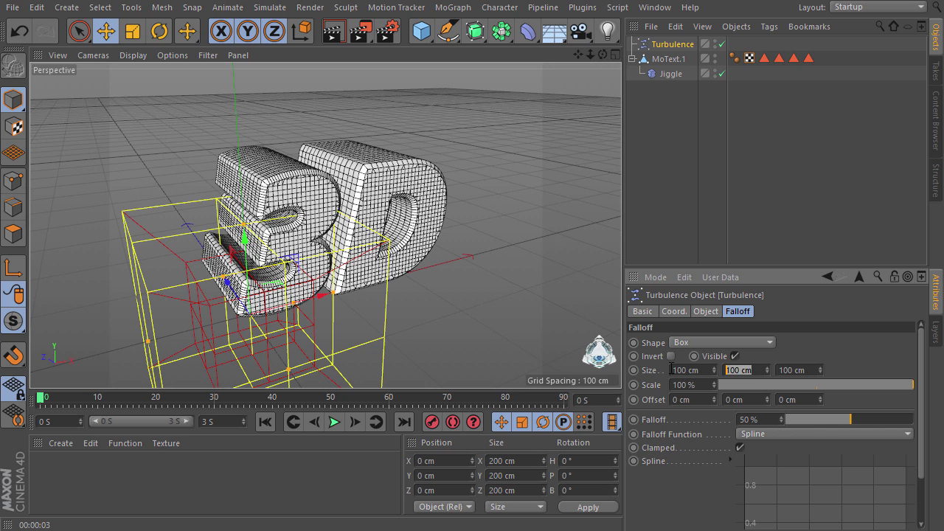
text(150)
key(Tab)
text(150)
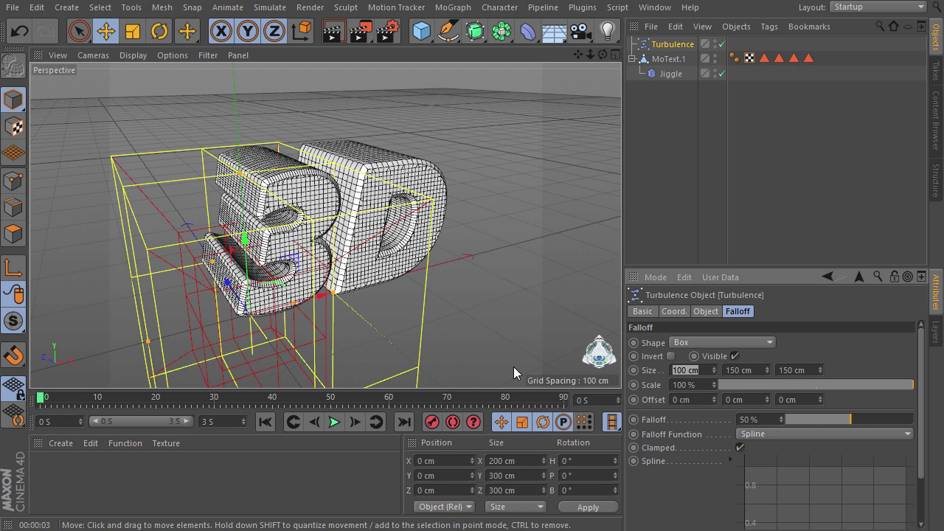
key(Return)
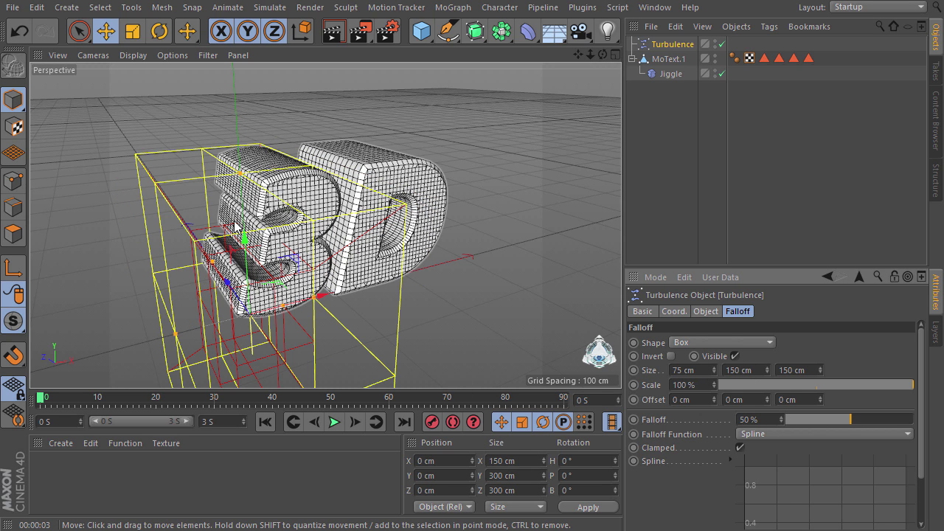
- Raise the falloff box over the text to 110.829 cm and set Falloff to 10 %
drag(242, 208, 308, 205)
click(756, 419)
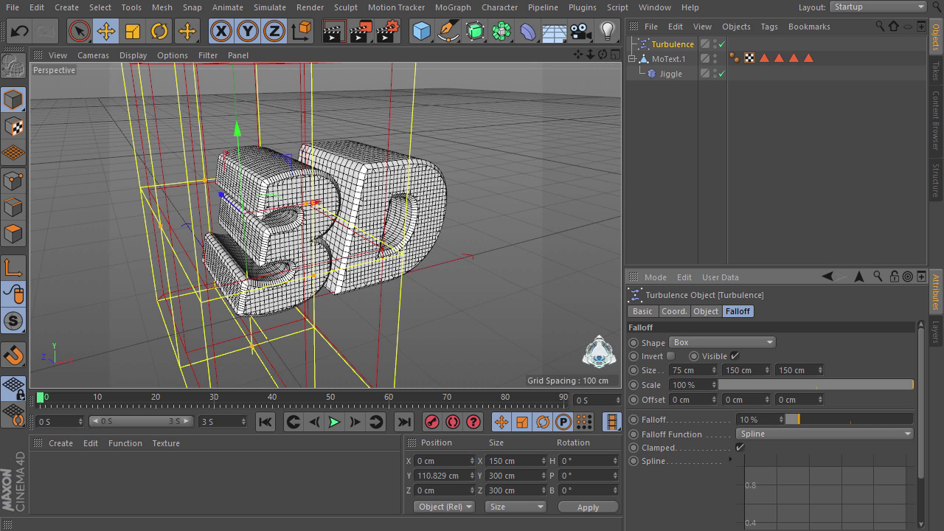
click(779, 418)
click(704, 311)
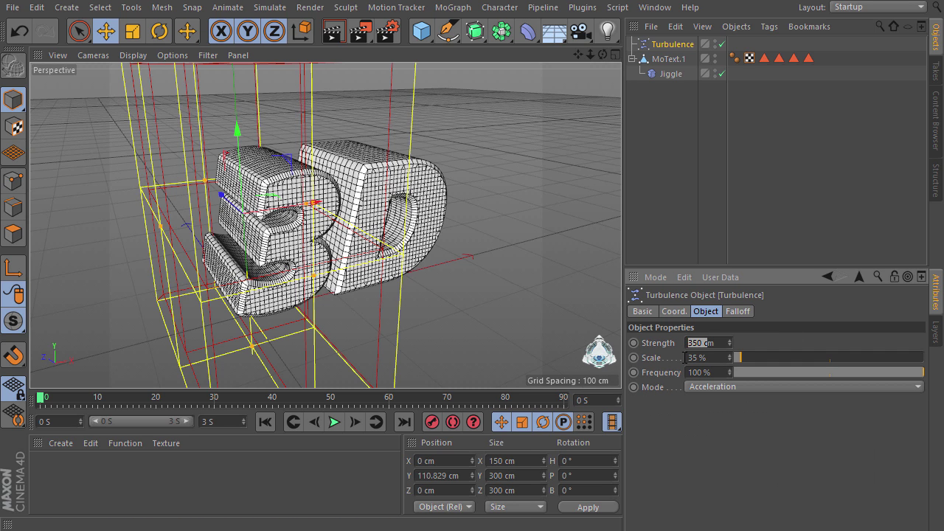
- Add the Turbulence object to the Jiggle deformer's Forces list
click(673, 75)
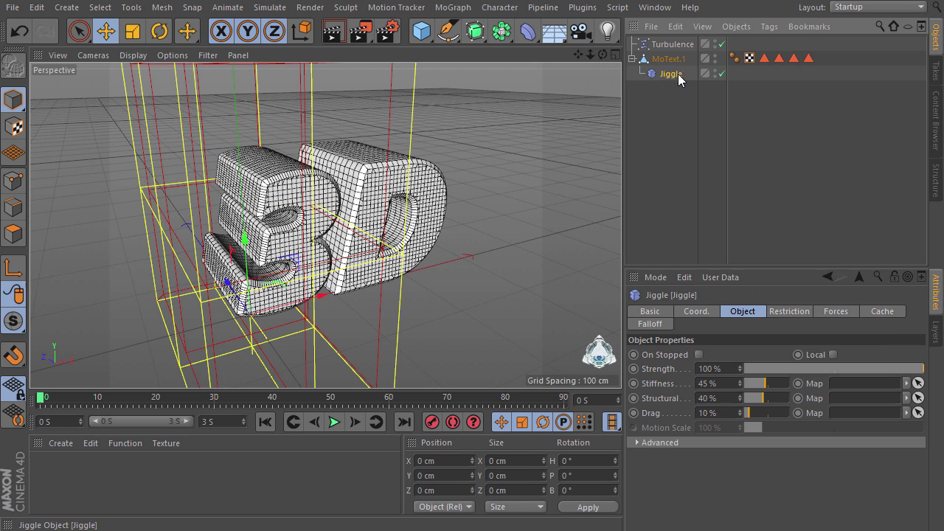
click(730, 369)
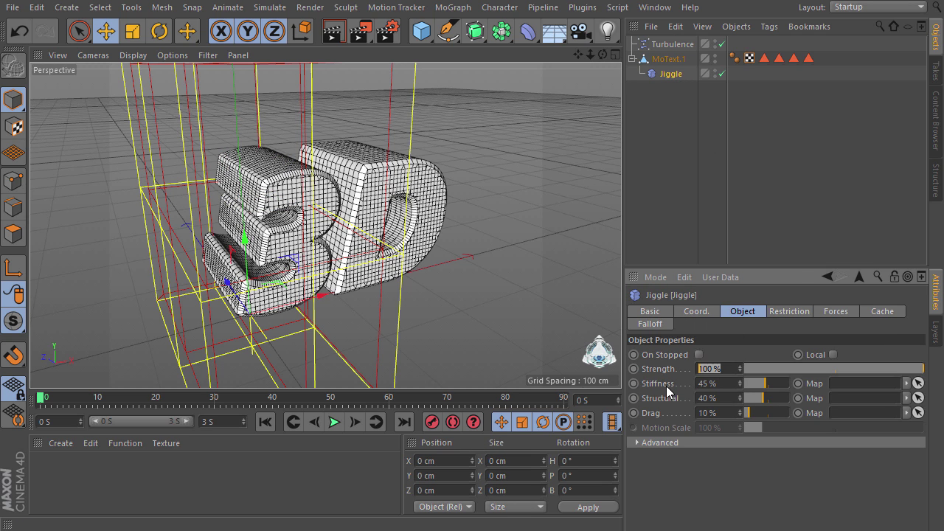
click(837, 311)
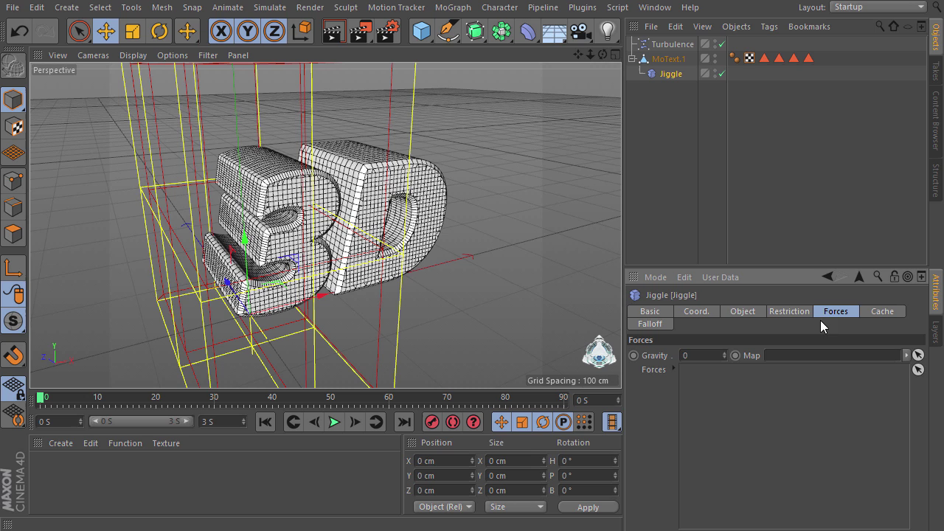
click(661, 49)
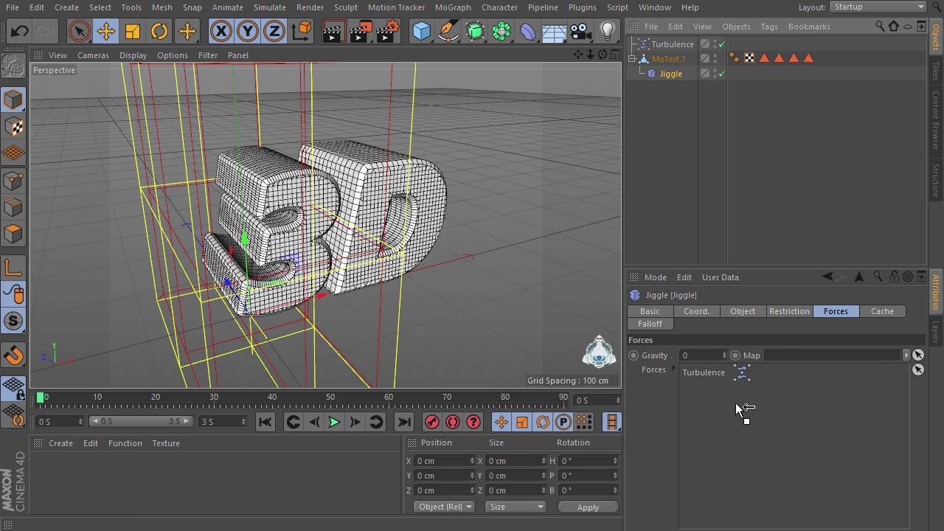
- Play the animation to test the wobbling text, then rewind to frame 0
click(330, 425)
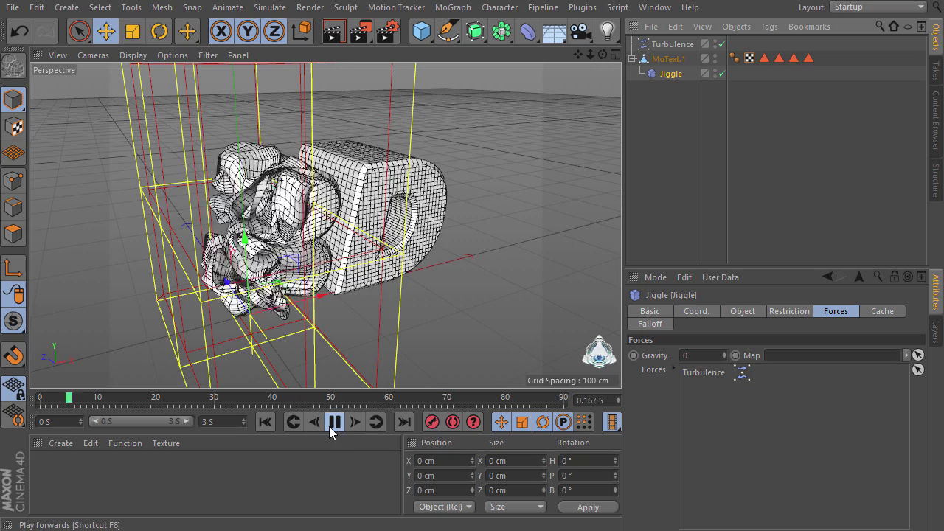
click(332, 427)
mouse_move(602, 54)
mouse_down()
mouse_move(531, 59)
mouse_move(605, 54)
mouse_up()
click(334, 422)
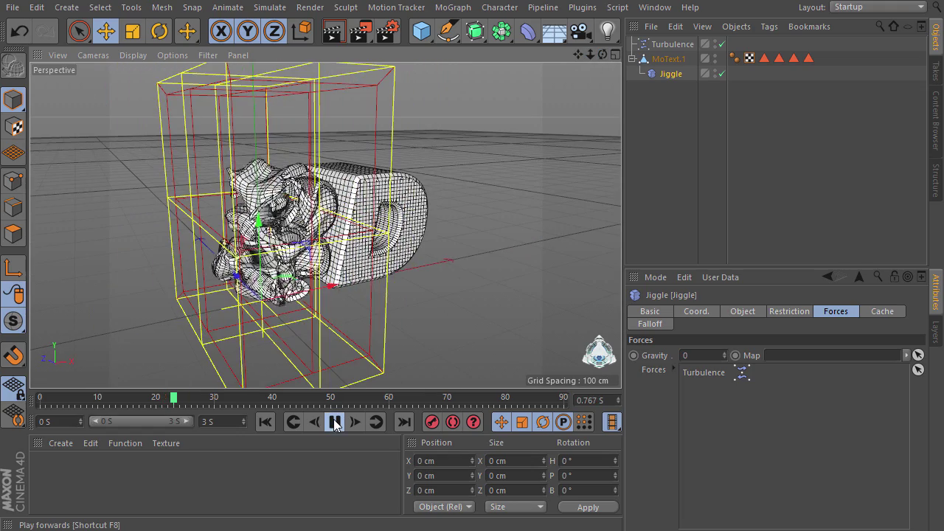
click(334, 422)
drag(294, 401, 2, 396)
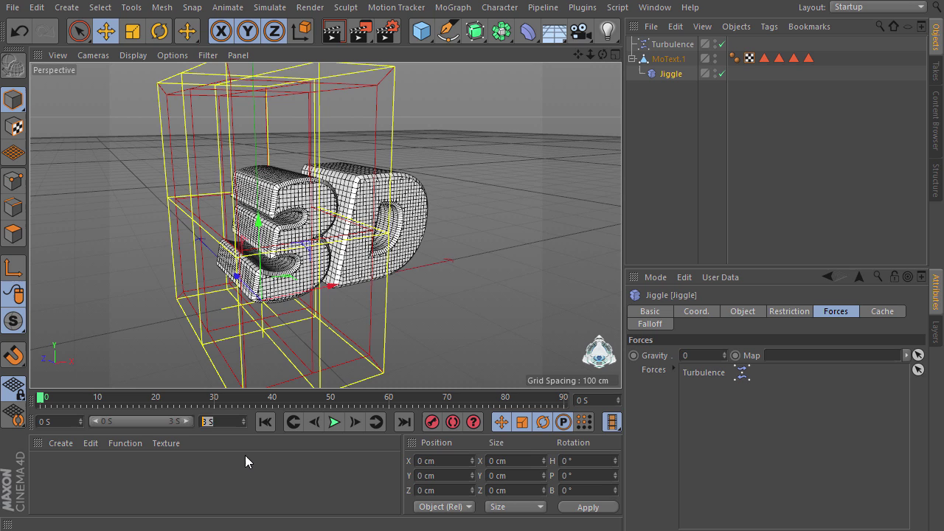
- Extend the preview range to 20 seconds and place the Turbulence box left of the text
text(20)
key(Return)
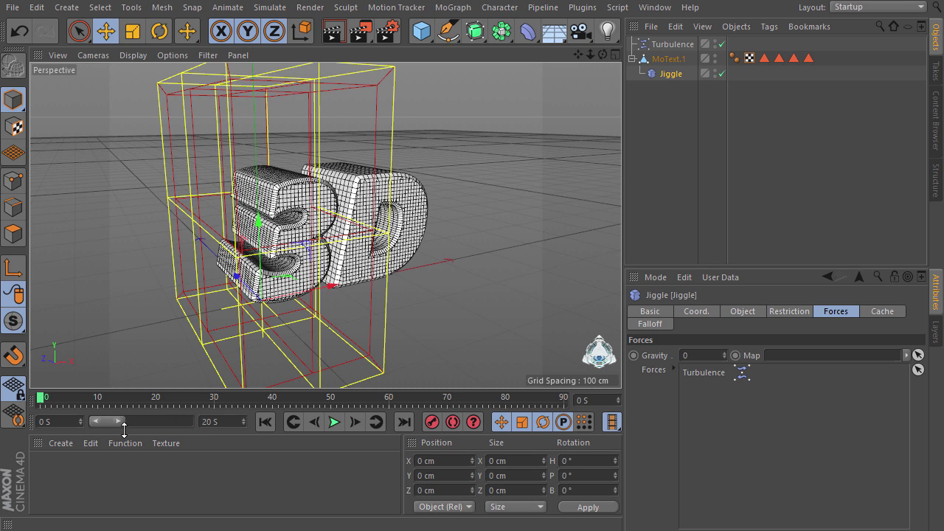
drag(118, 418, 195, 420)
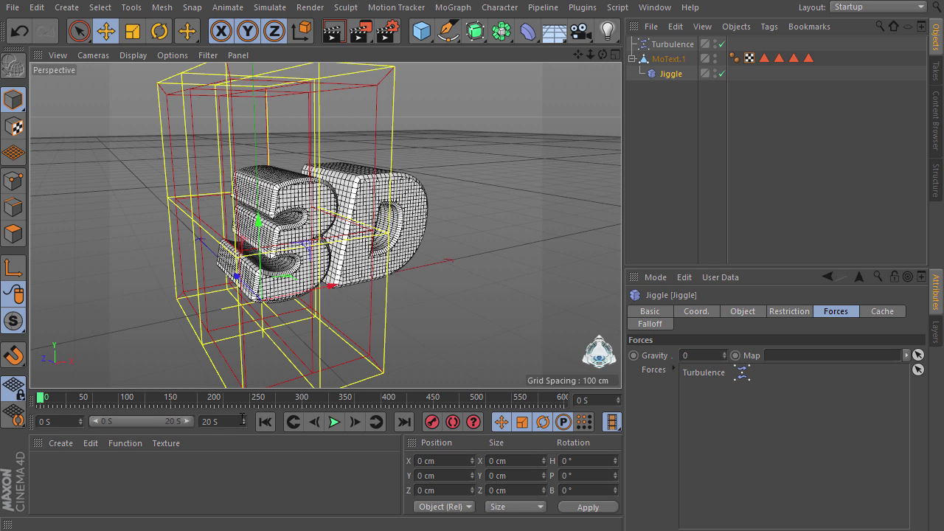
click(668, 44)
drag(338, 209, 269, 214)
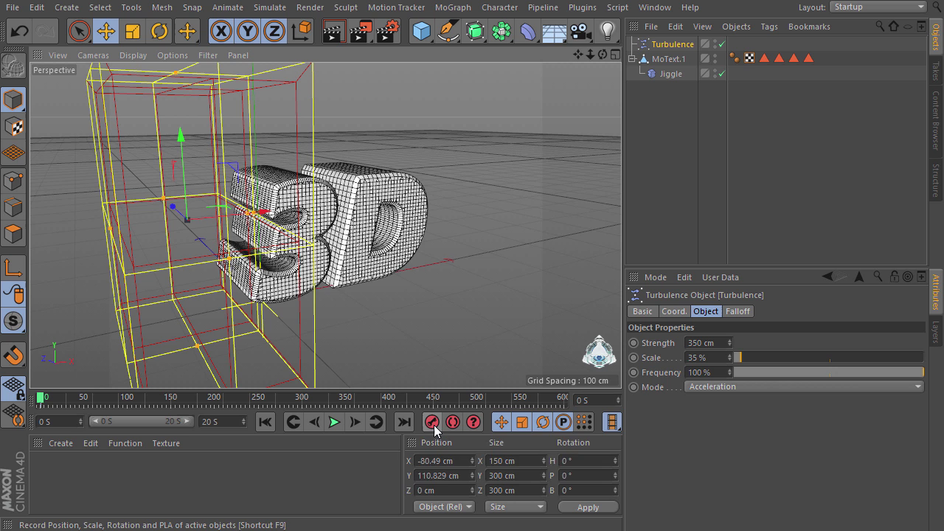
click(341, 422)
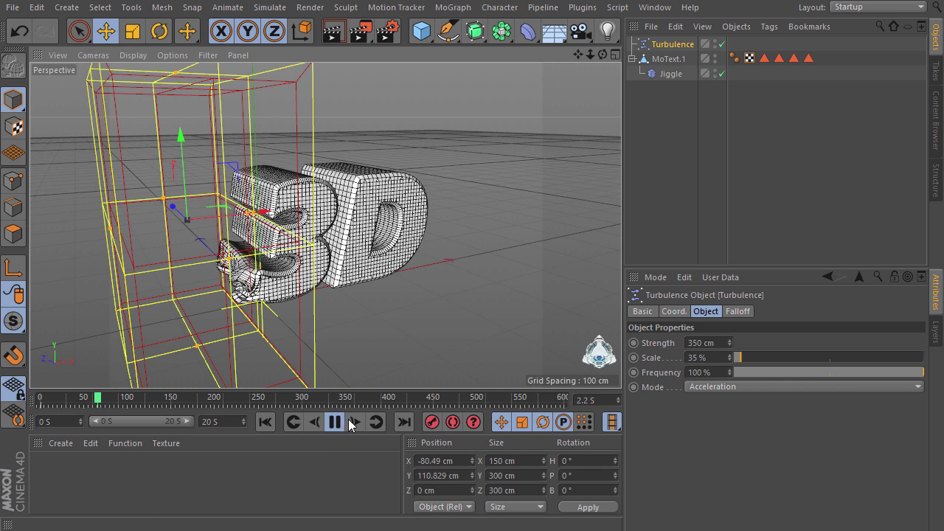
click(336, 423)
- Keyframe the Turbulence box over the text at 15 seconds and right of it at 20 seconds, then play
click(605, 401)
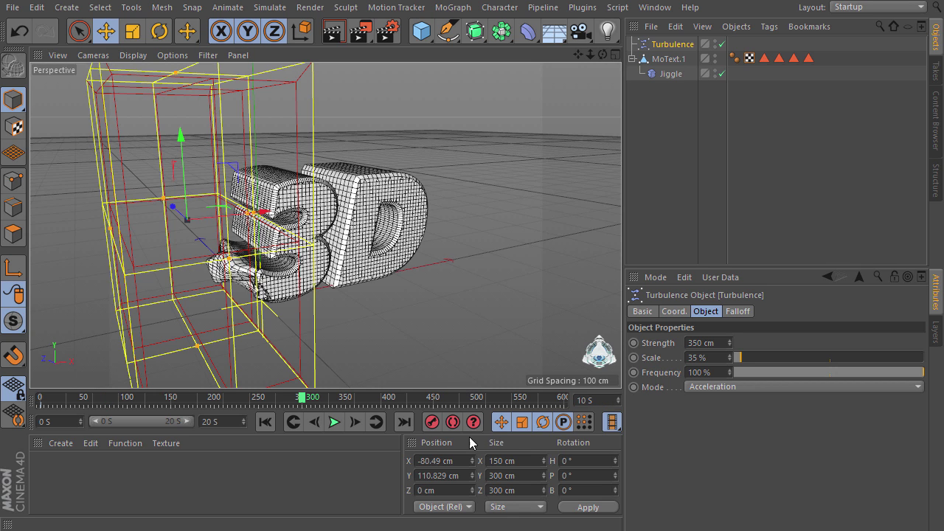
drag(250, 213, 473, 233)
key(ctrl+z)
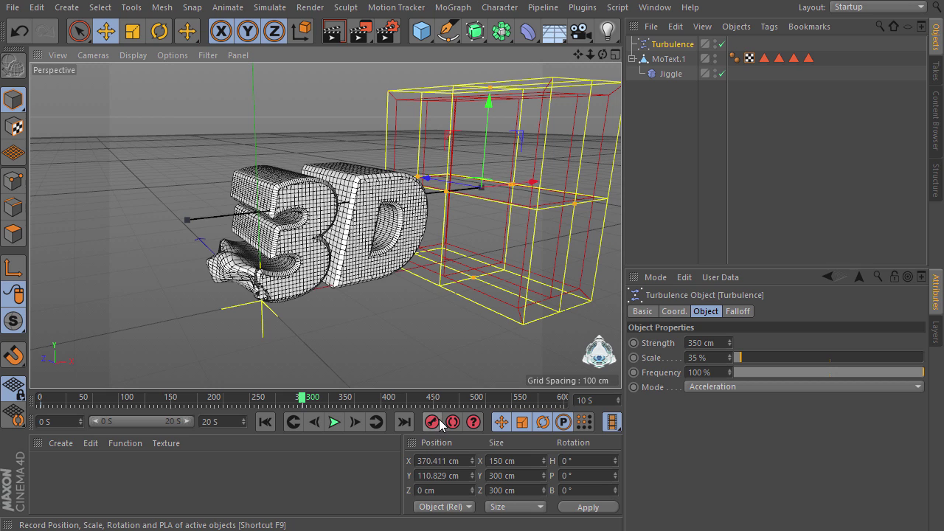
click(599, 400)
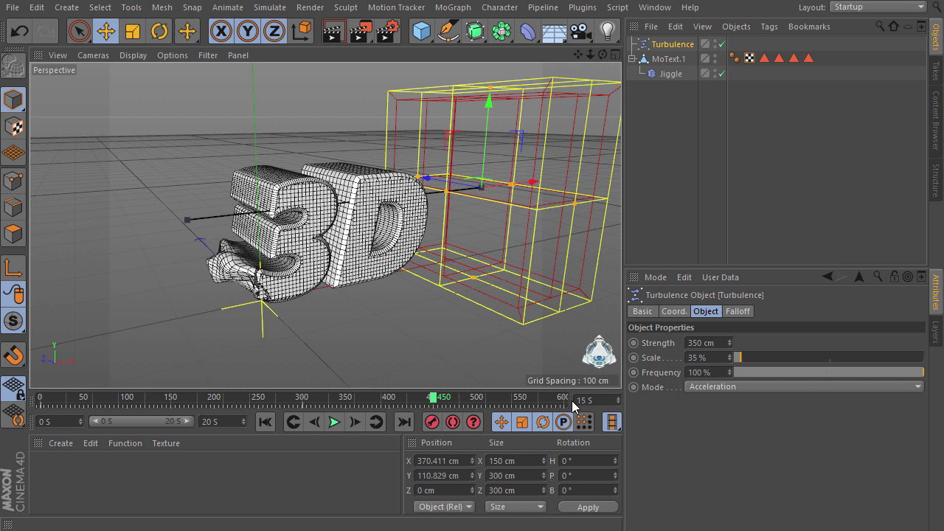
drag(535, 185, 324, 208)
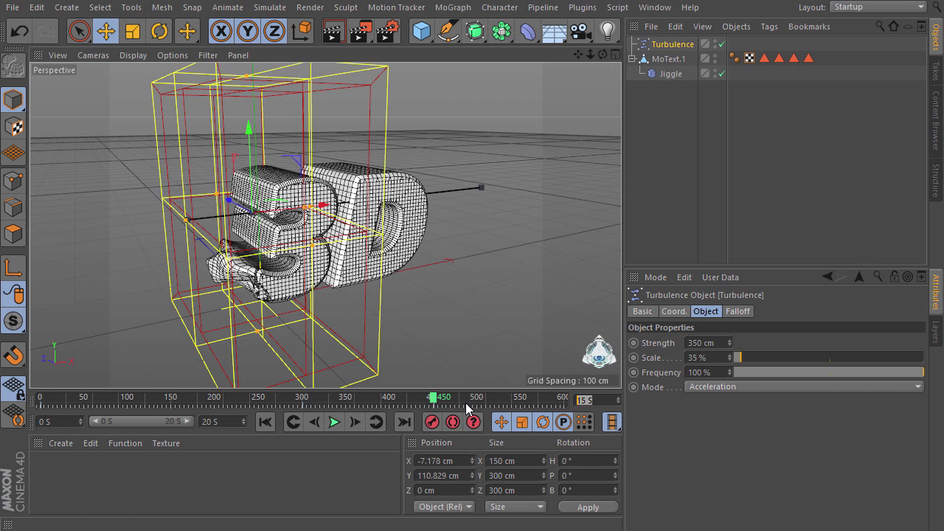
text(20)
key(Return)
drag(349, 211, 484, 196)
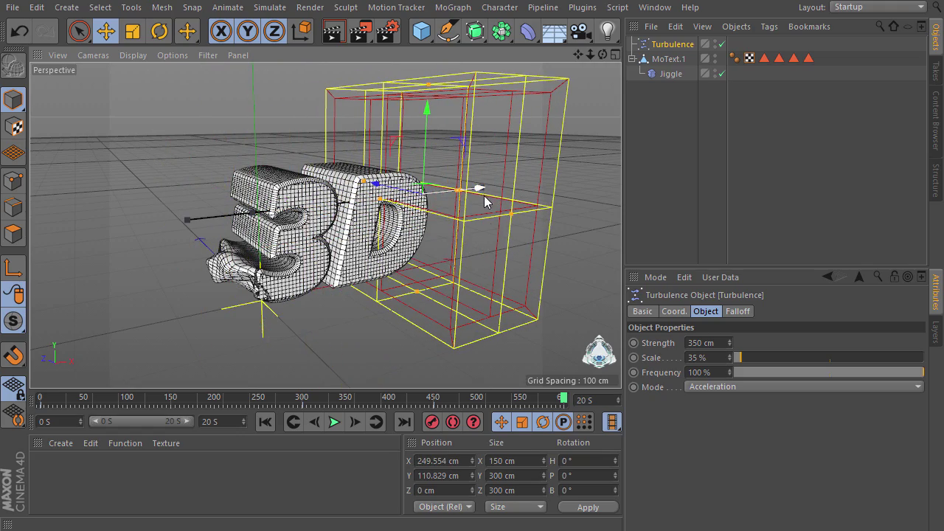
key(F8)
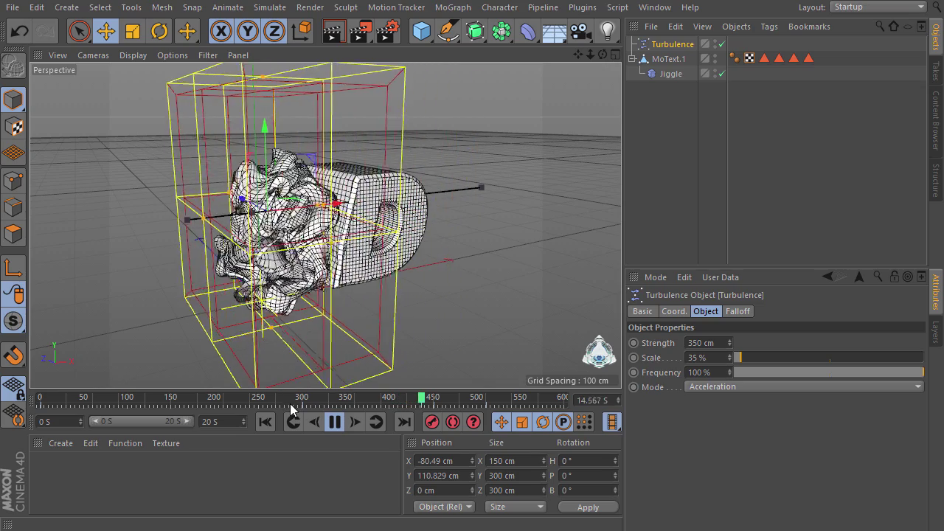
- At 20 seconds, move the Turbulence box to X 256.041 cm, then rewind and replay
click(334, 423)
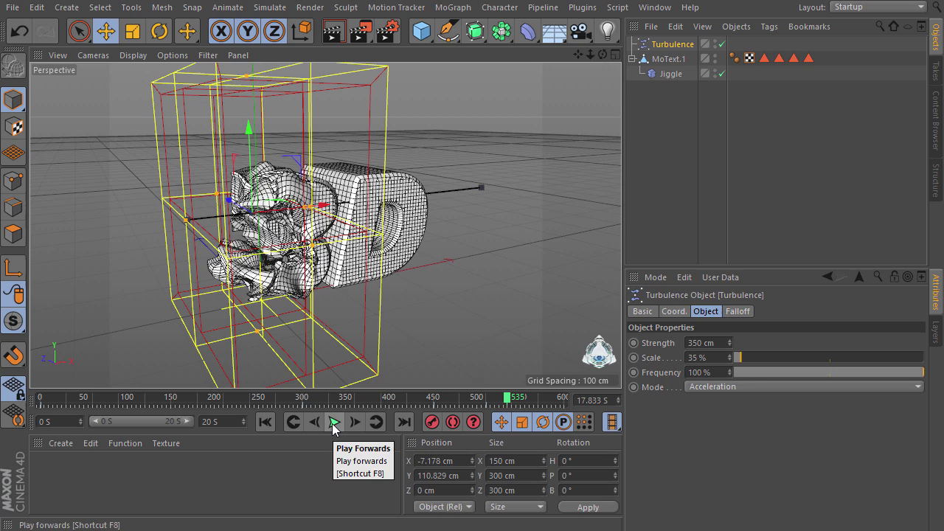
click(334, 424)
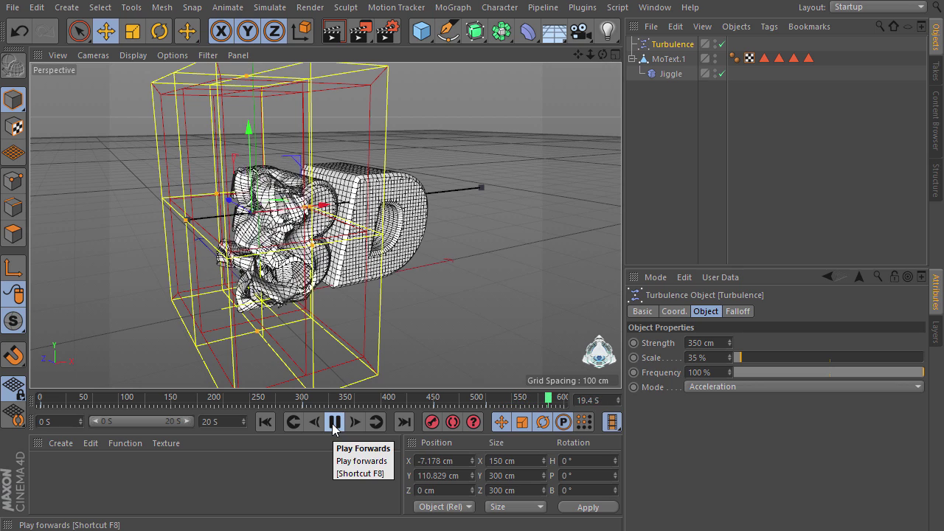
click(334, 423)
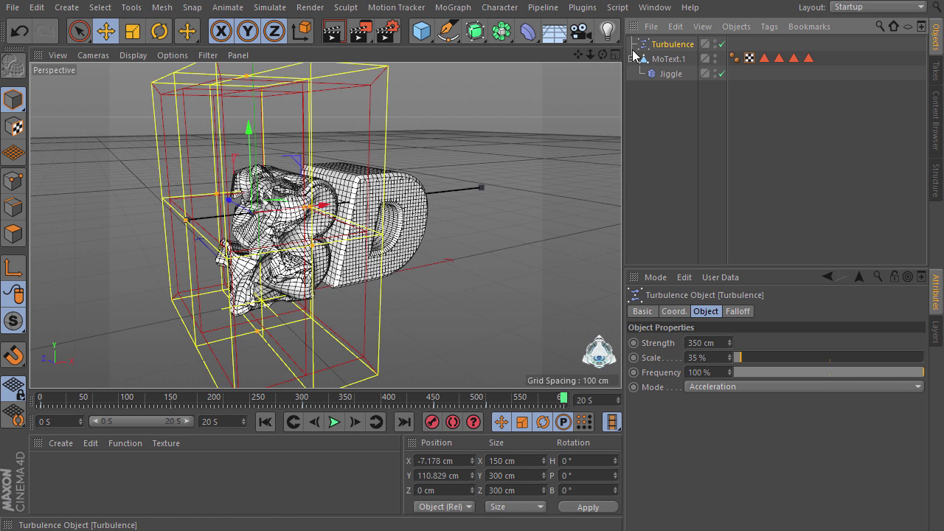
drag(323, 204, 484, 185)
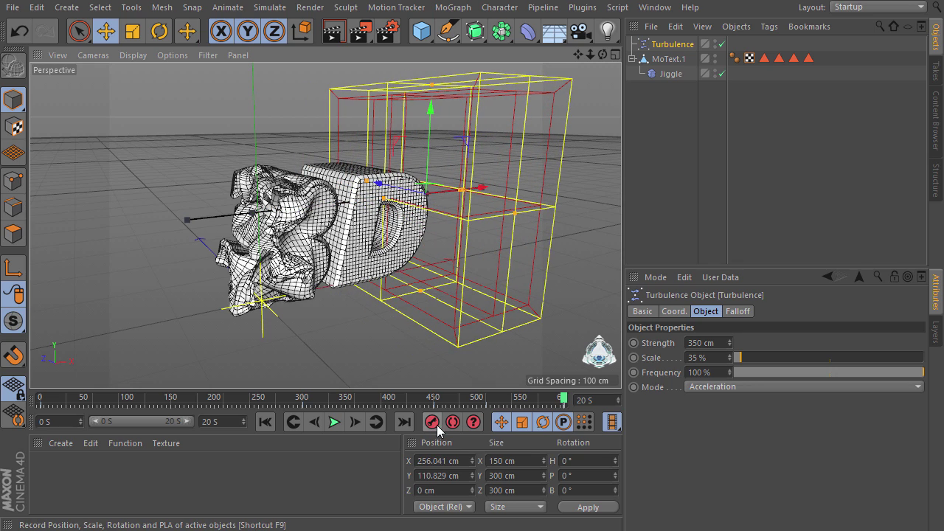
click(265, 421)
click(334, 421)
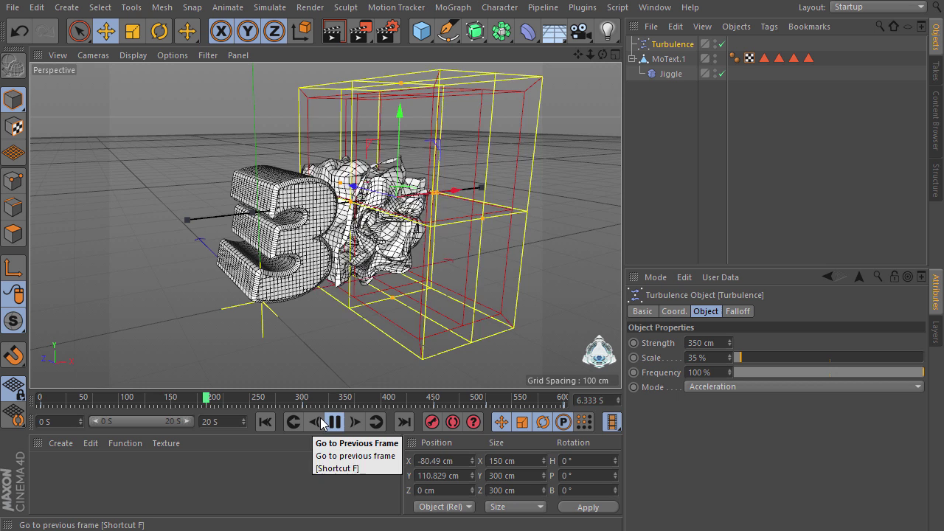
- Select the end keyframes, replay the sweep, and push the Turbulence box farther right
click(335, 423)
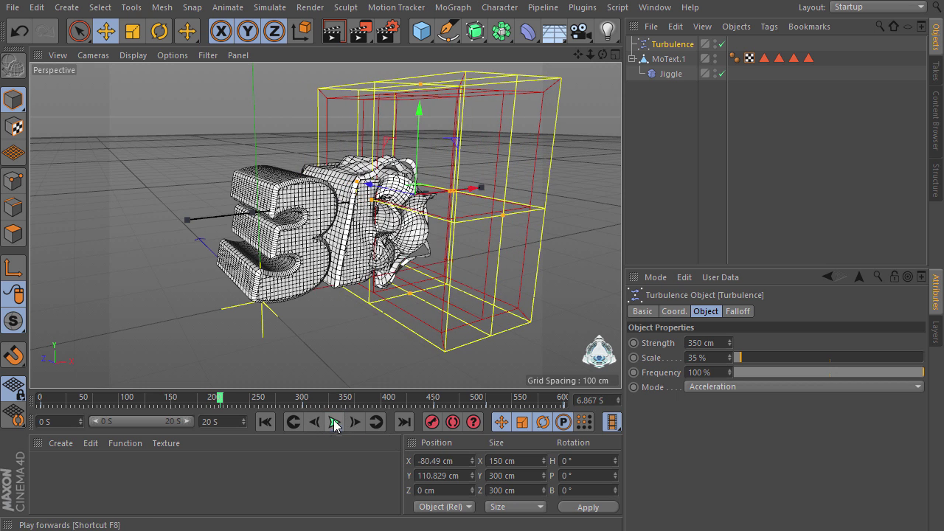
click(560, 405)
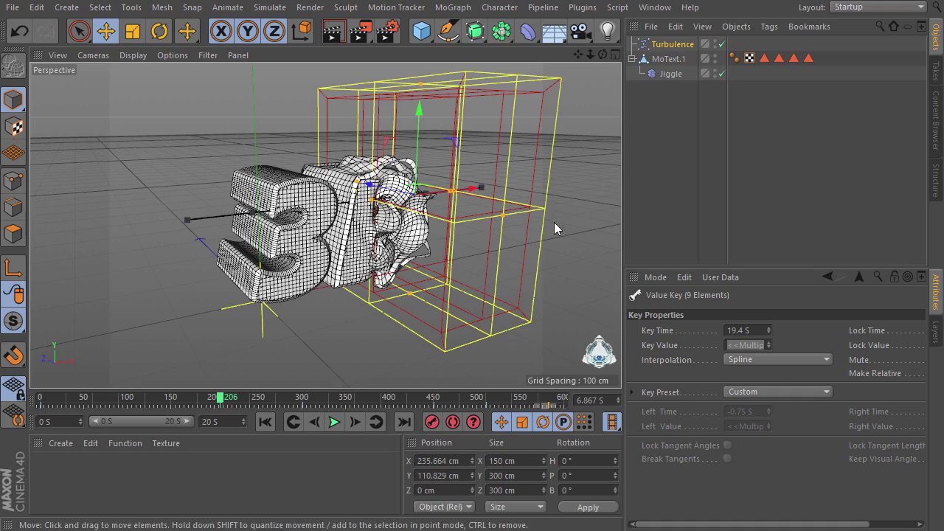
click(265, 422)
click(334, 423)
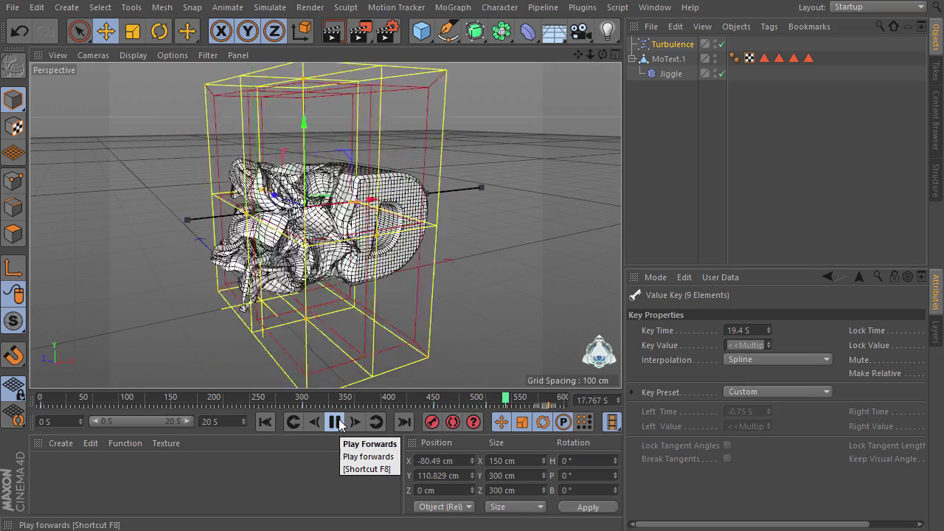
click(339, 423)
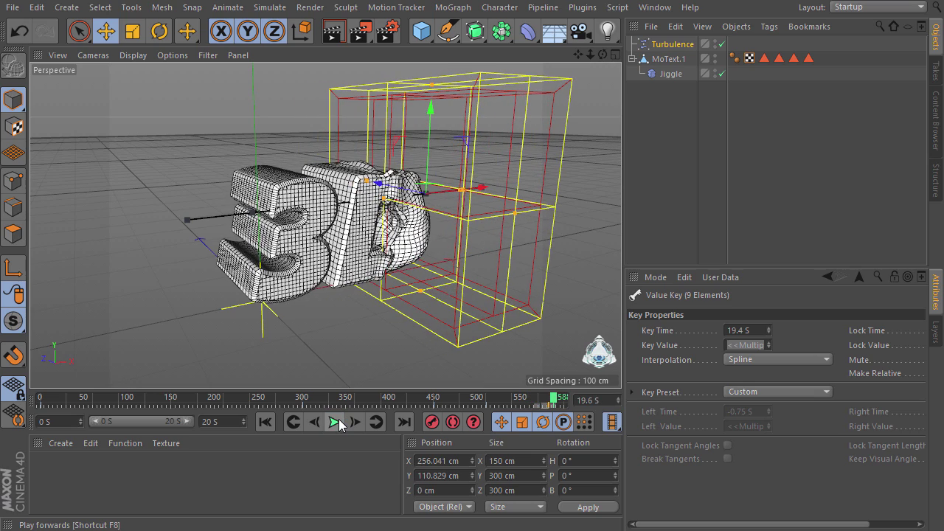
drag(493, 189, 561, 184)
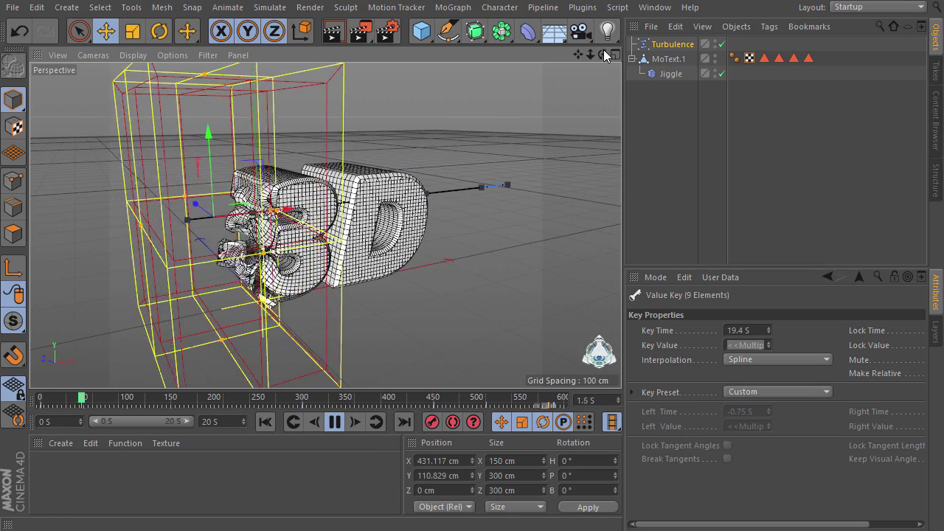
- Orbit the view during playback, then return to the first frame
mouse_move(603, 56)
mouse_down()
mouse_move(500, 63)
mouse_move(592, 55)
mouse_up()
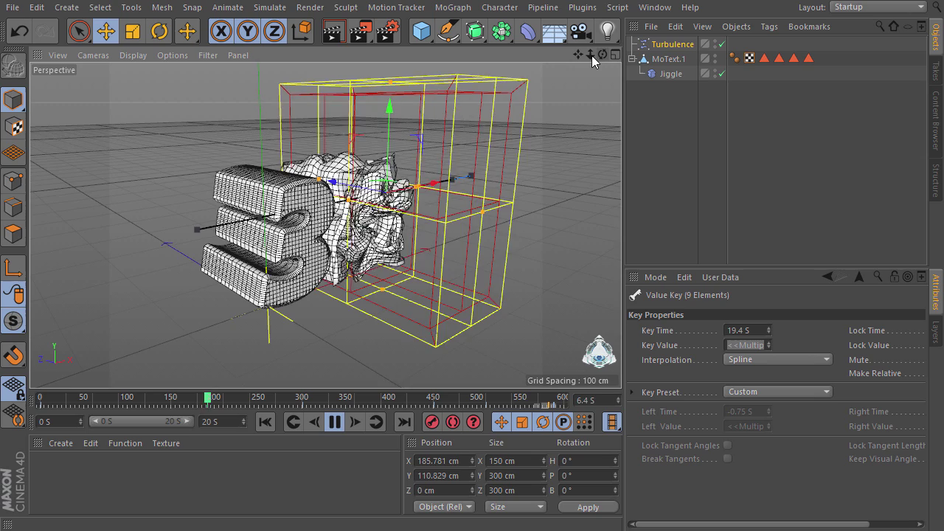
click(328, 422)
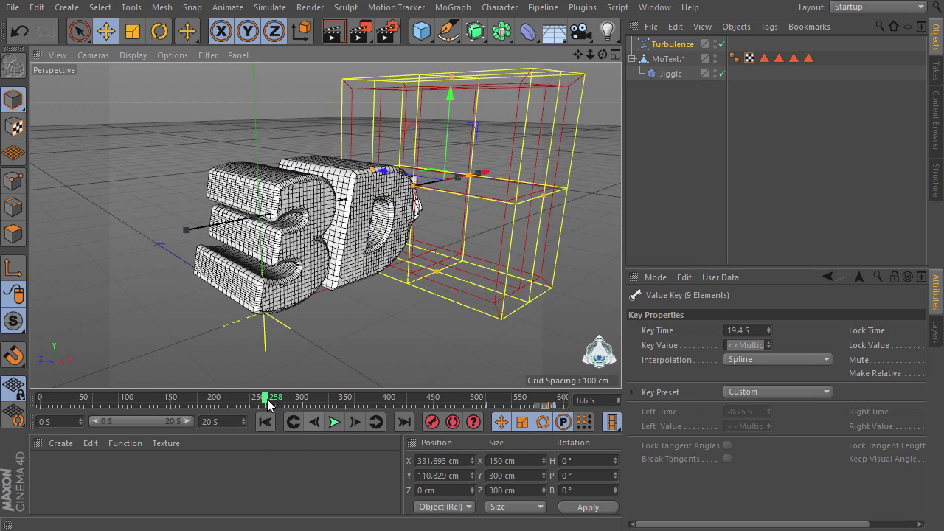
click(331, 425)
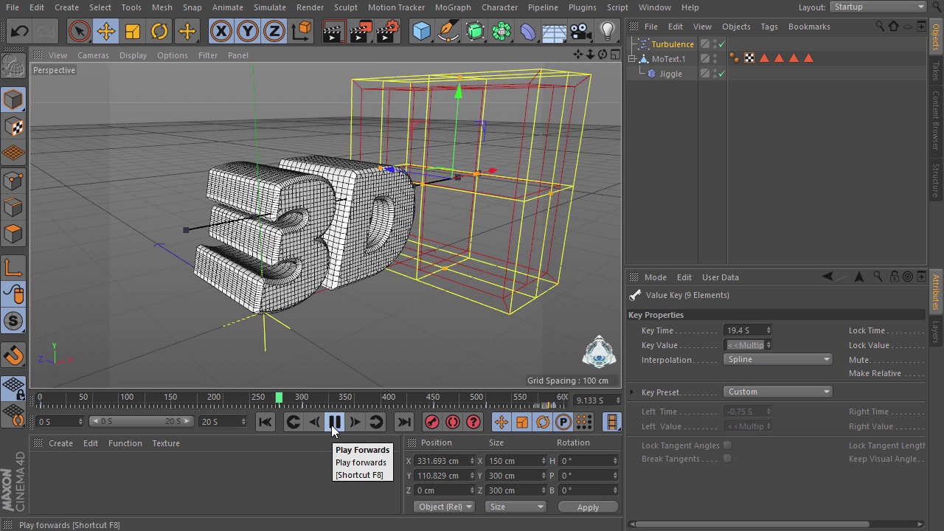
click(330, 426)
key(shift+f)
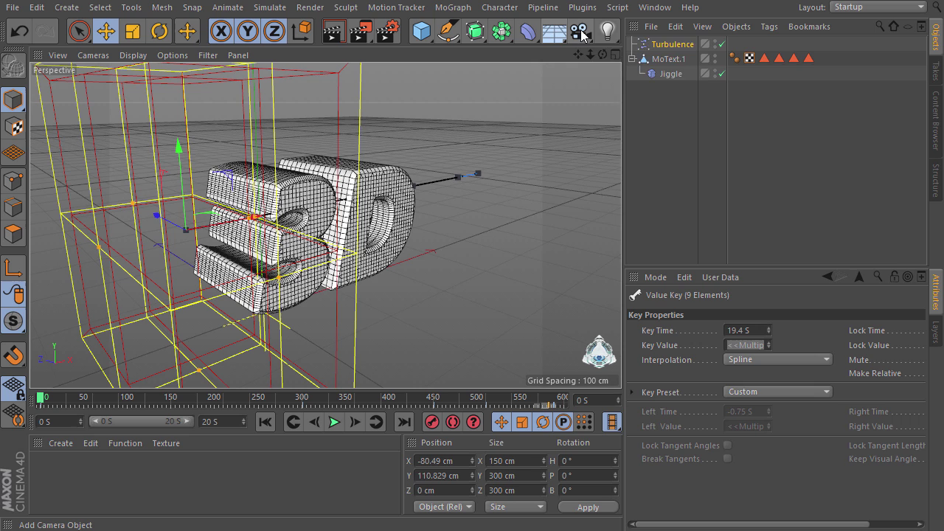
- Add a camera and orbit it around to frame the 3D text more frontally
drag(582, 34, 647, 56)
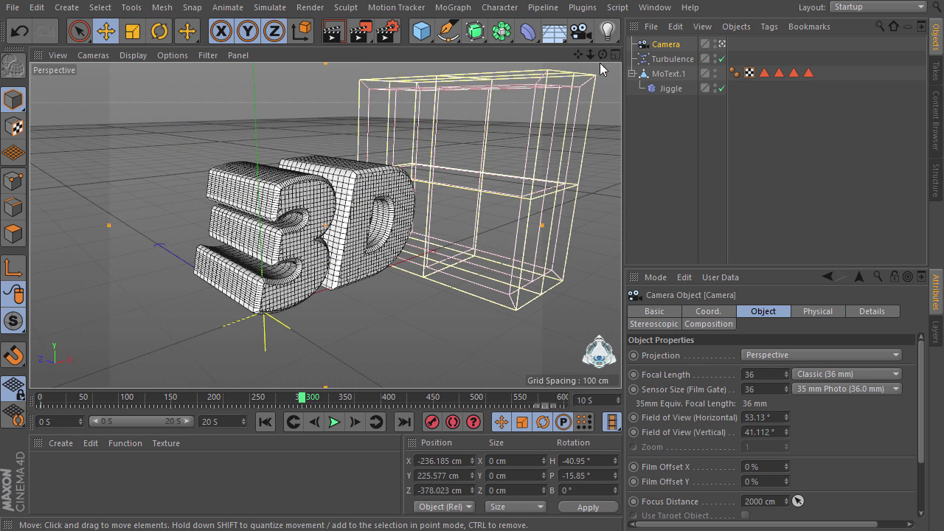
drag(603, 53, 571, 57)
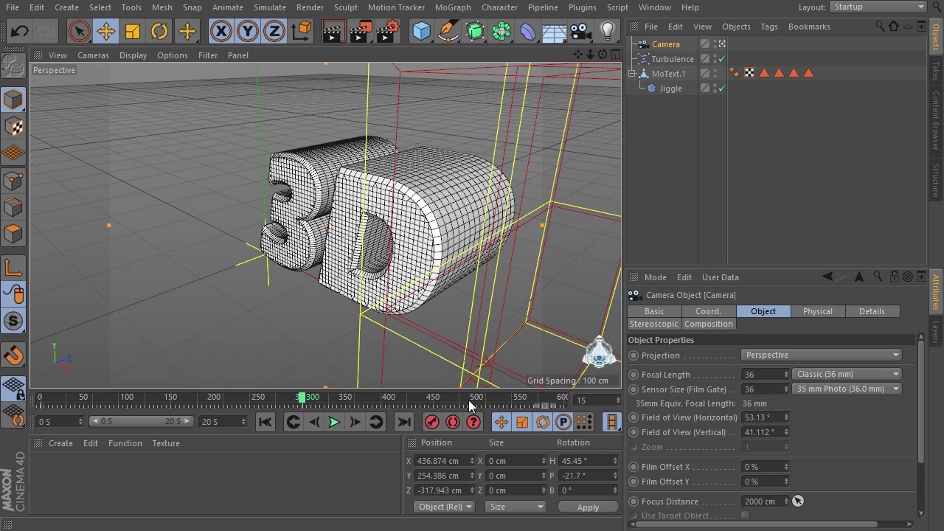
key(Return)
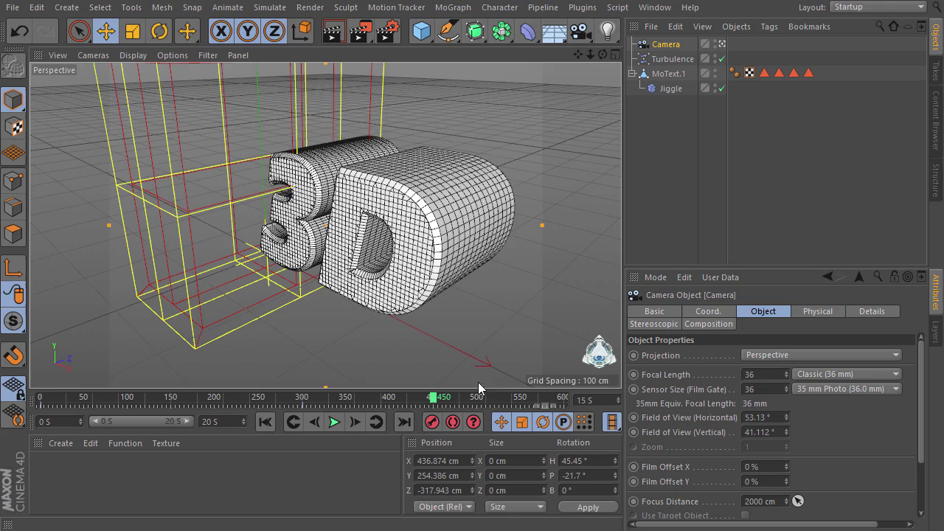
drag(602, 58, 590, 100)
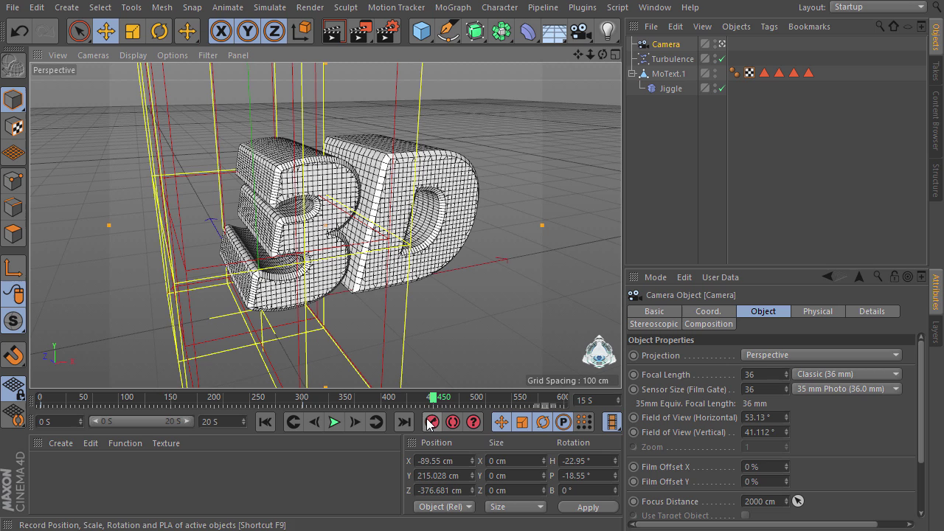
- Set the scene end time to 20 seconds and play the camera move from frame 0
click(588, 400)
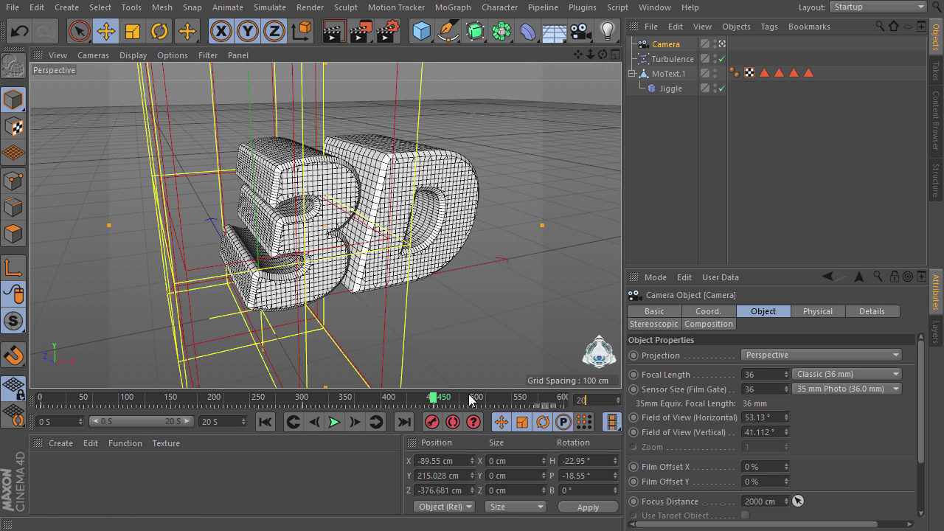
key(Return)
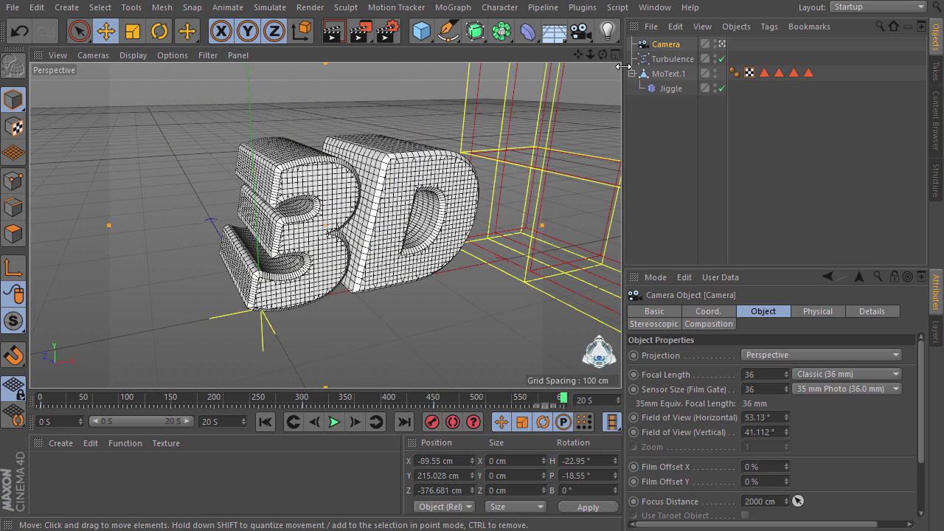
drag(603, 54, 542, 37)
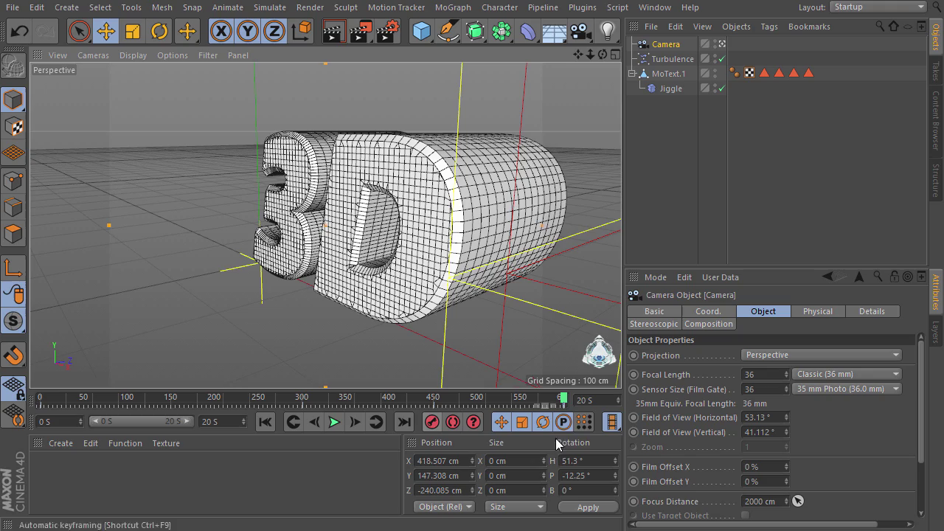
drag(562, 402, 42, 402)
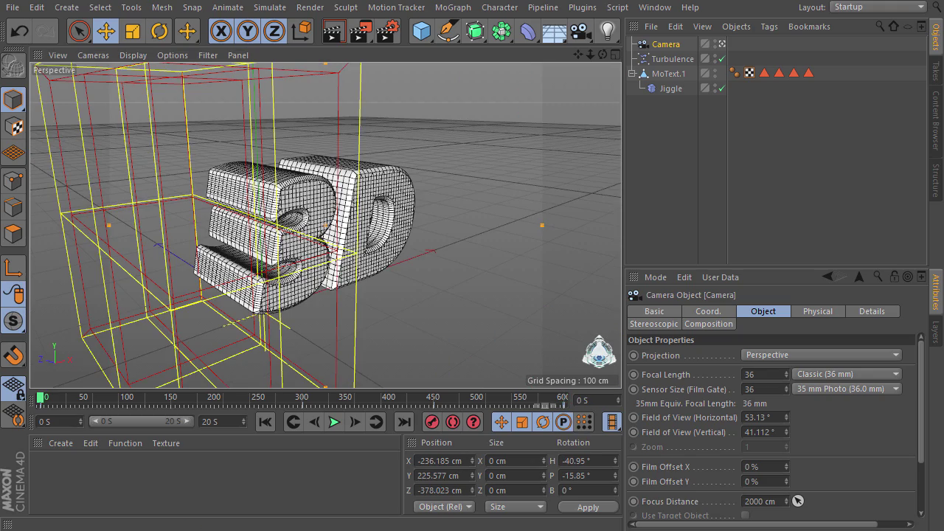
click(333, 422)
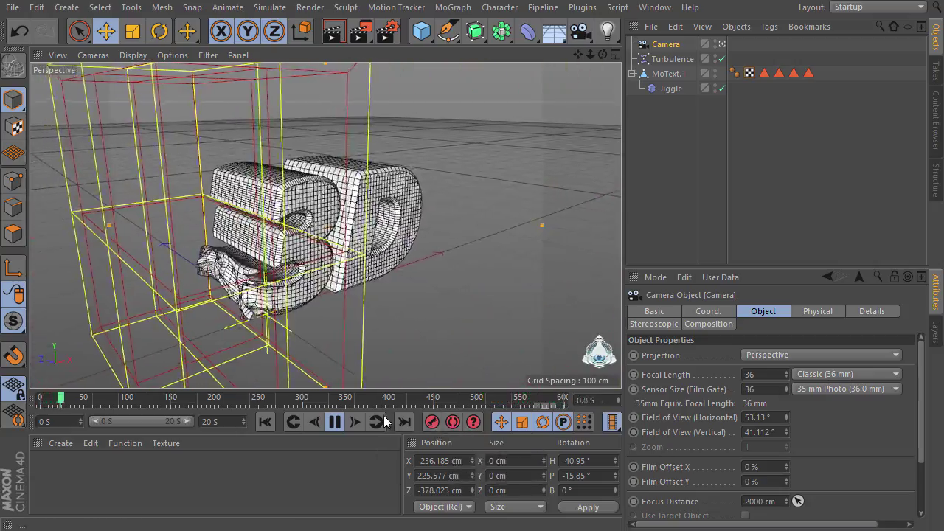
click(335, 422)
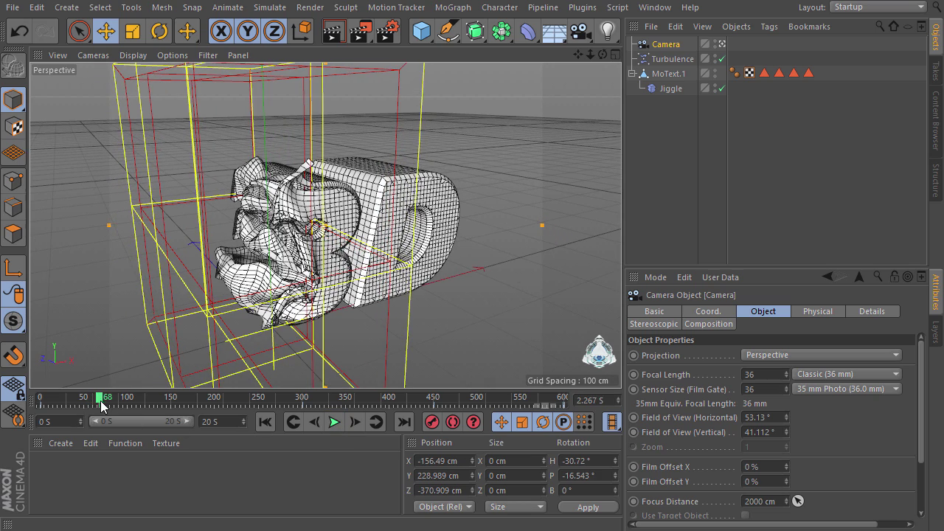
drag(81, 402, 38, 402)
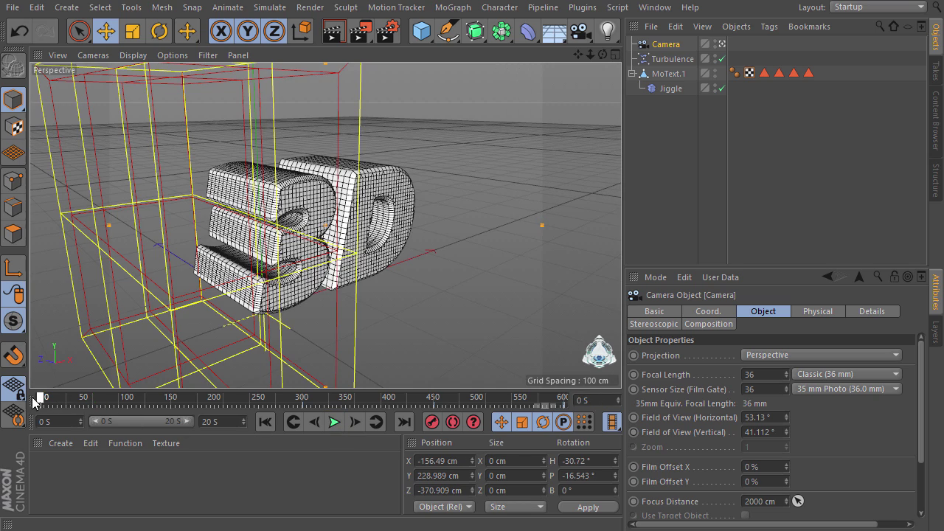
- Create material Mat with only Luminance enabled, using a Gradient texture
double_click(158, 481)
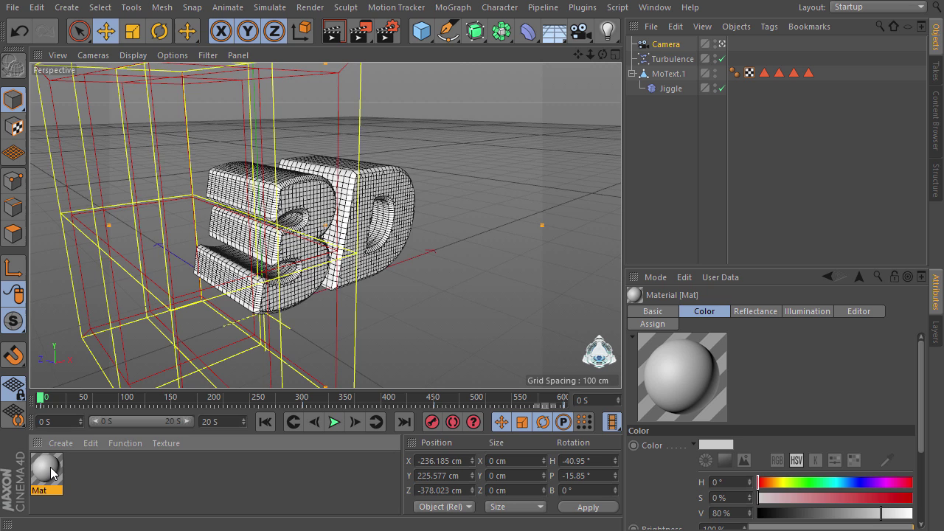
double_click(47, 471)
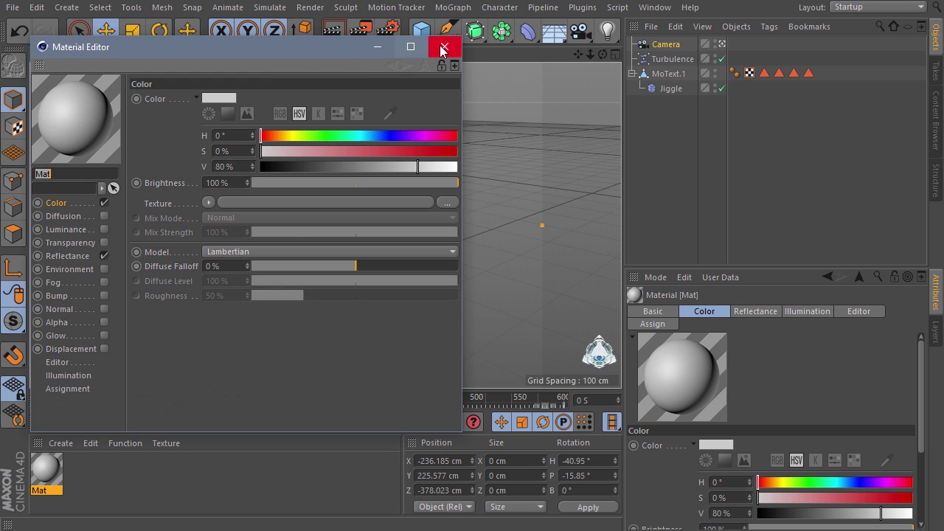
click(104, 203)
click(104, 256)
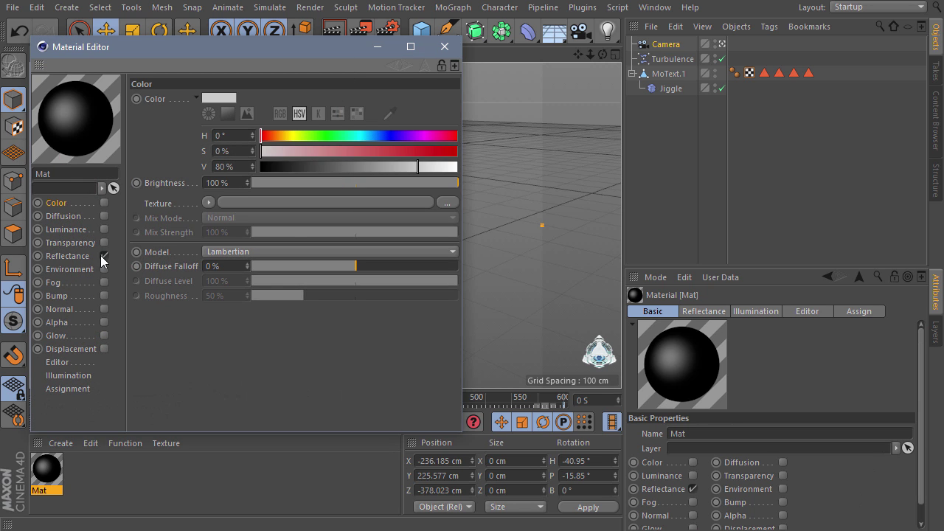
click(104, 229)
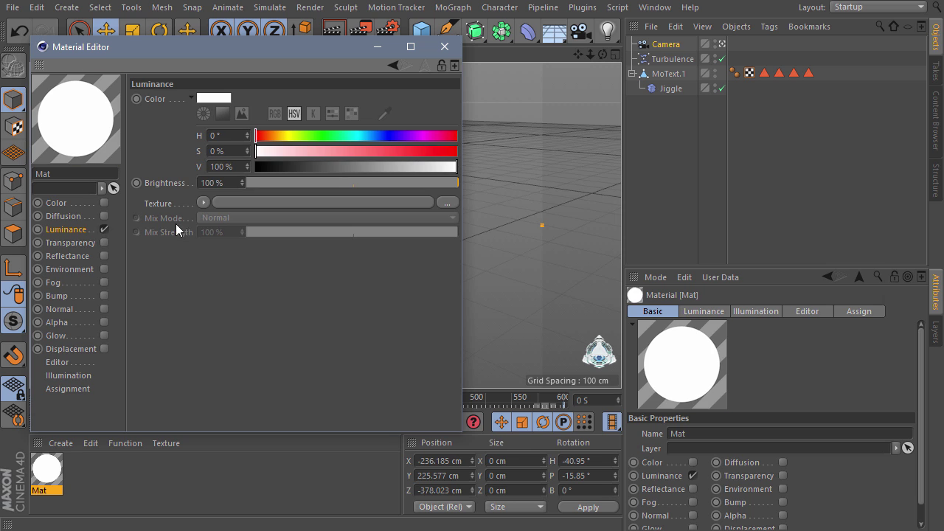
click(201, 202)
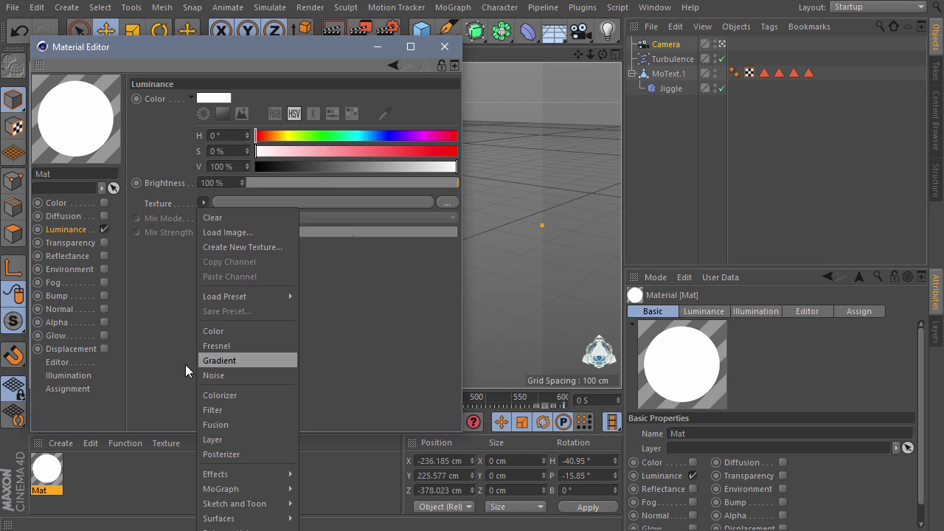
click(227, 365)
- Make the gradient 2D Circular and inverted, pulling the dark end slightly inward
click(214, 247)
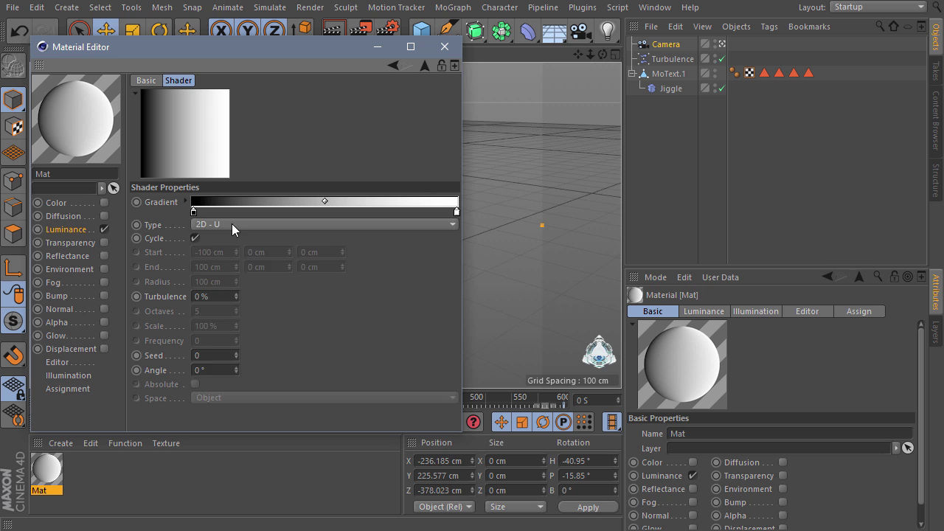
click(232, 223)
click(222, 299)
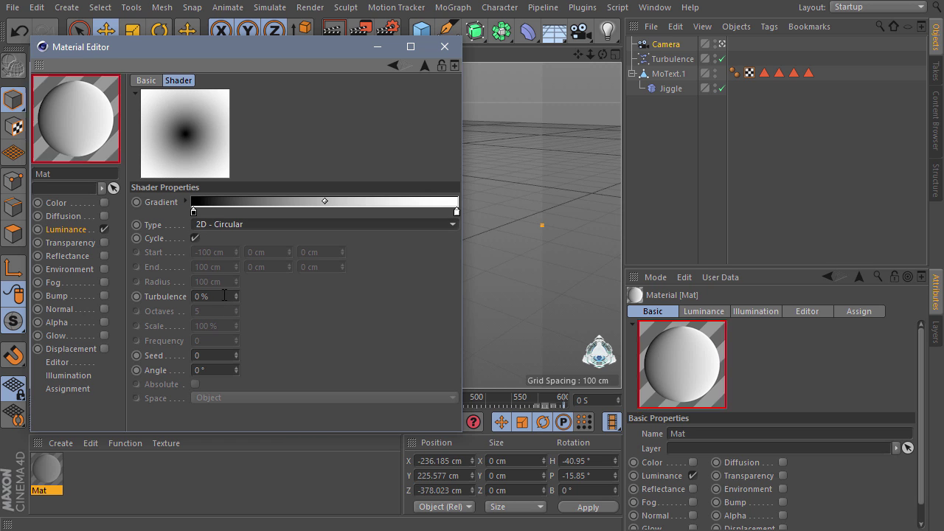
right_click(193, 212)
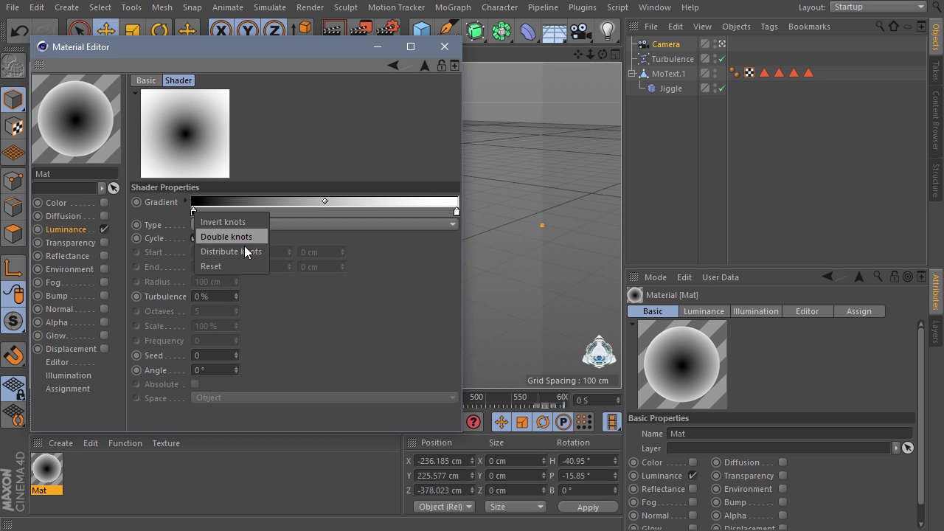
click(229, 222)
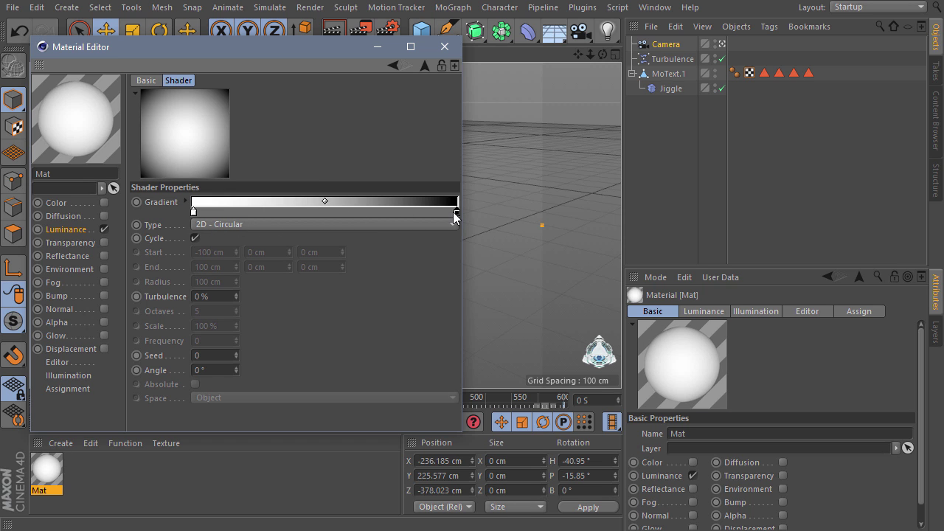
drag(455, 214, 450, 213)
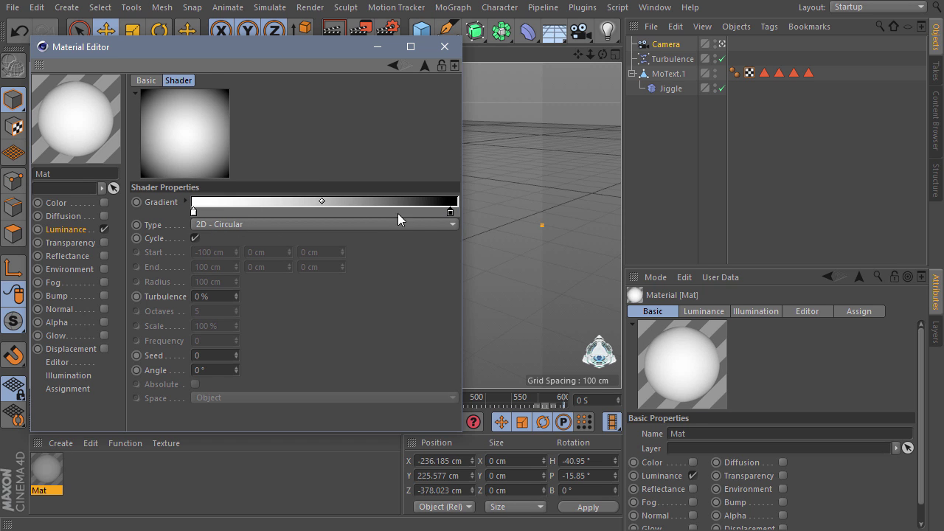
click(443, 46)
drag(590, 55, 554, 59)
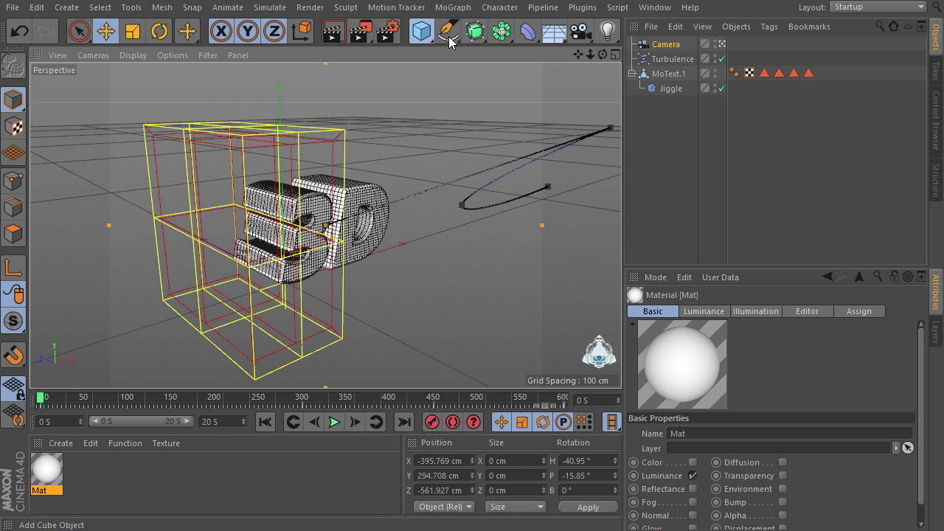
- Add a Plane, raise it above the text, and enlarge it wider and deeper
click(421, 31)
click(547, 80)
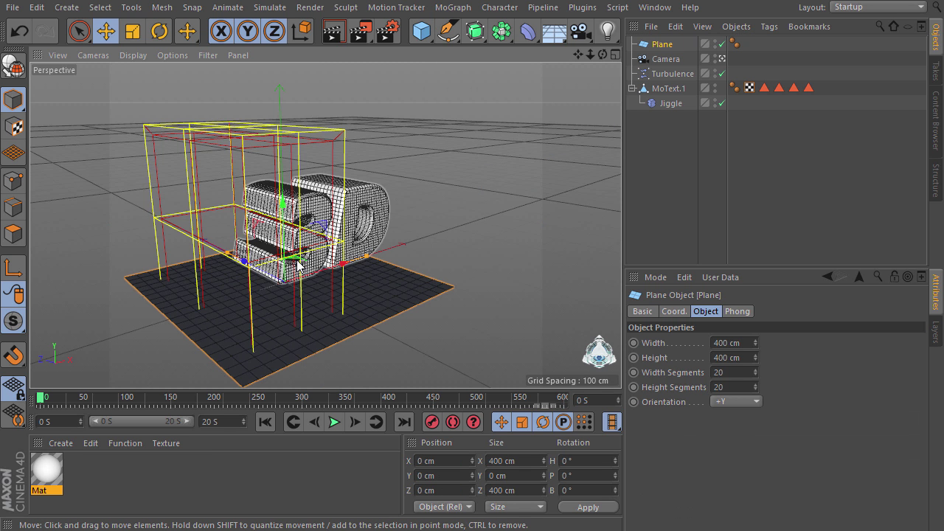
drag(284, 208, 280, 66)
drag(218, 147, 203, 141)
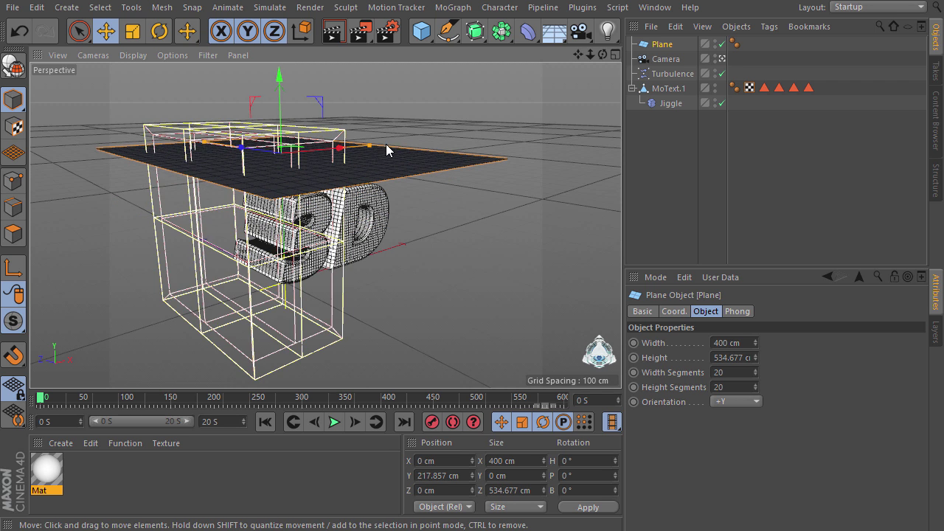
drag(372, 144, 617, 110)
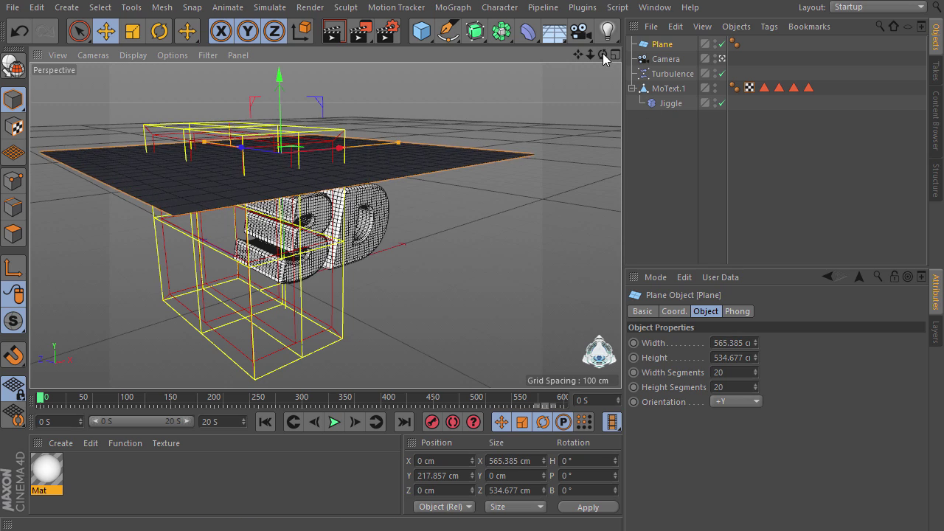
drag(602, 54, 549, 68)
drag(351, 144, 338, 171)
- Apply Mat to the plane and fine-tune it to about 581.631 × 560.791 cm, raised higher
drag(48, 469, 280, 131)
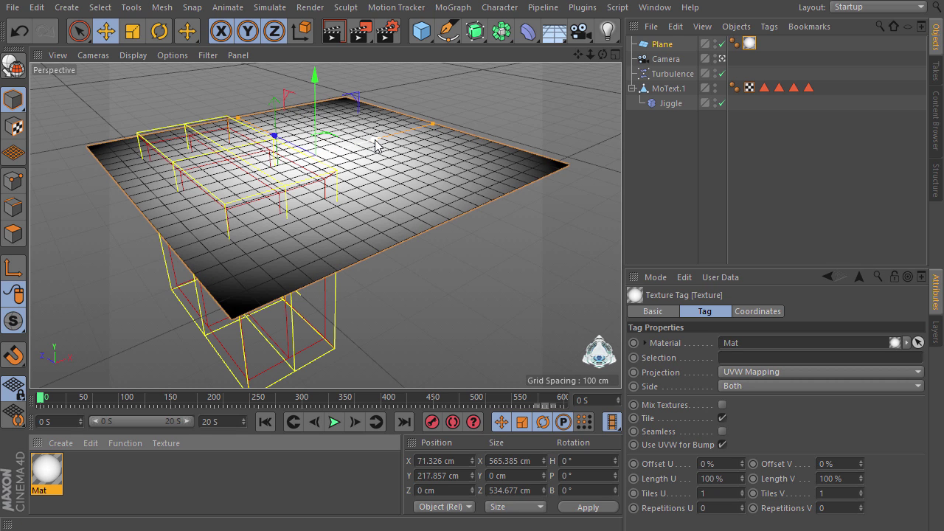
drag(432, 124, 433, 124)
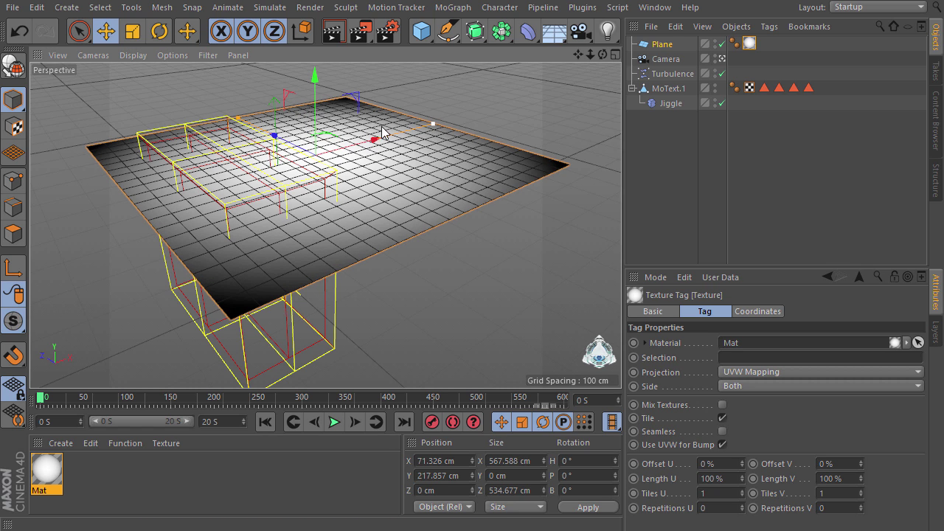
drag(240, 124, 243, 124)
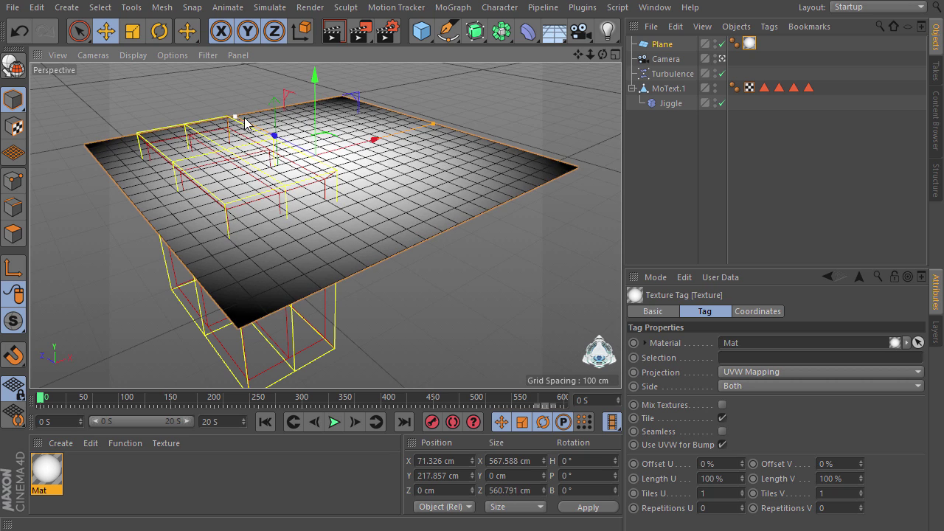
drag(436, 124, 440, 123)
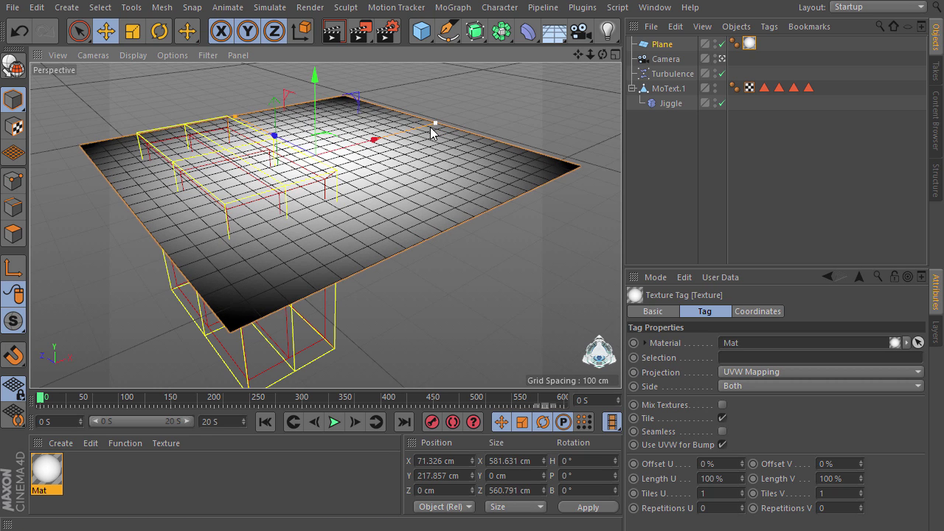
drag(322, 90, 324, 37)
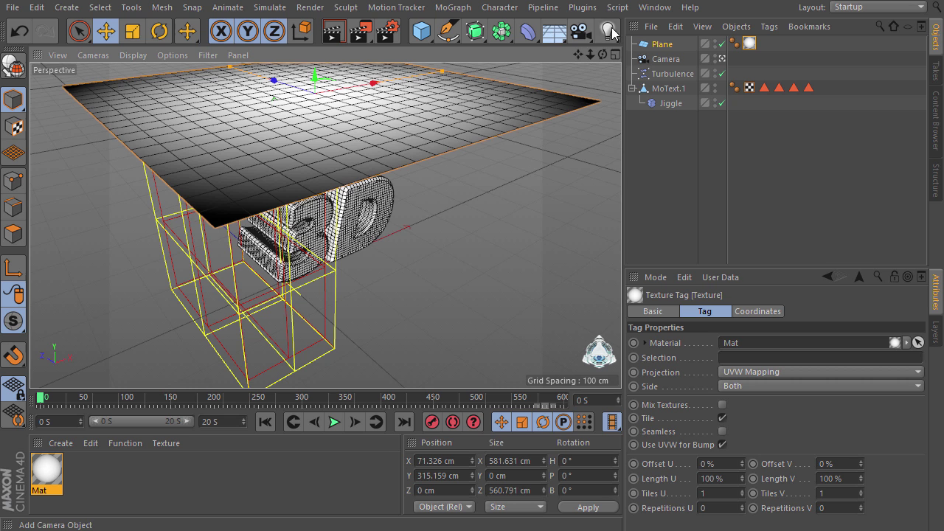
- Add a Floor shifted along X, and raise the plane a little higher
click(559, 39)
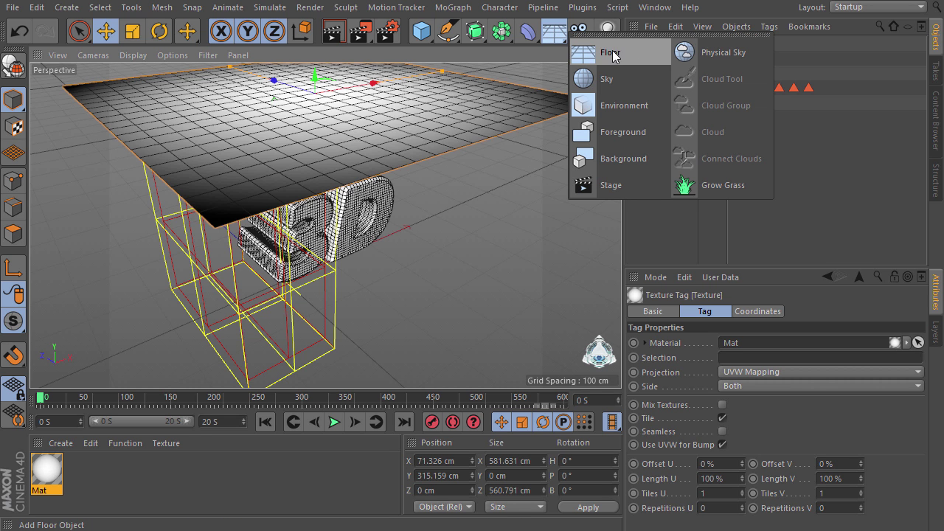
click(600, 65)
drag(351, 252, 396, 242)
click(393, 134)
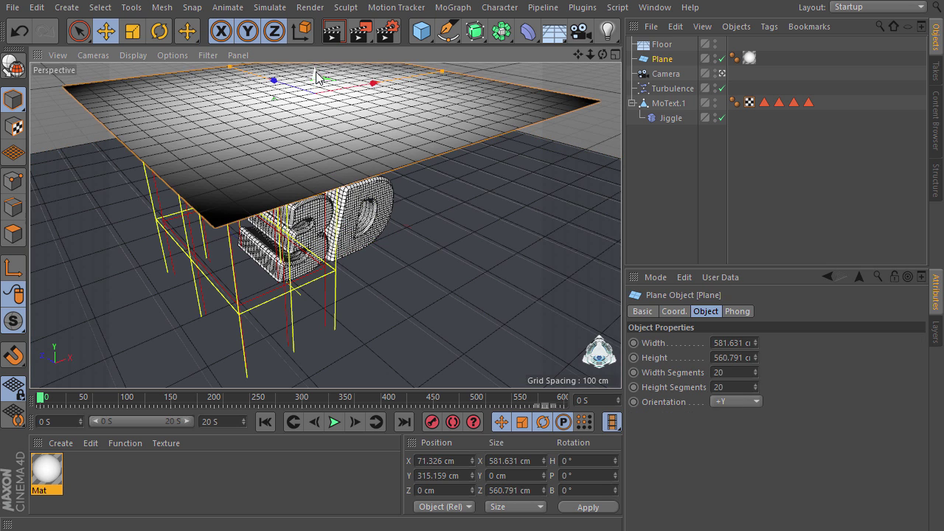
drag(317, 77, 317, 73)
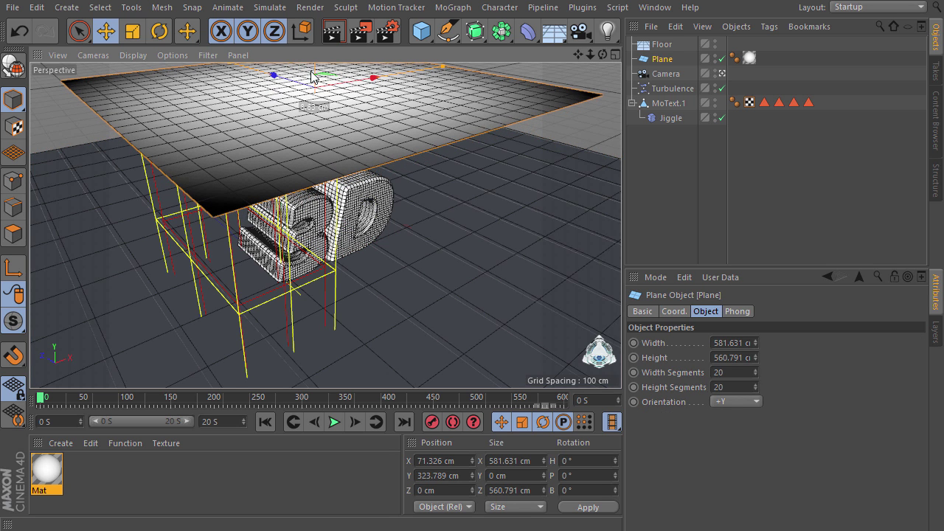
- Create material Mat.1 with an inverted Gradient in its Color channel
double_click(115, 476)
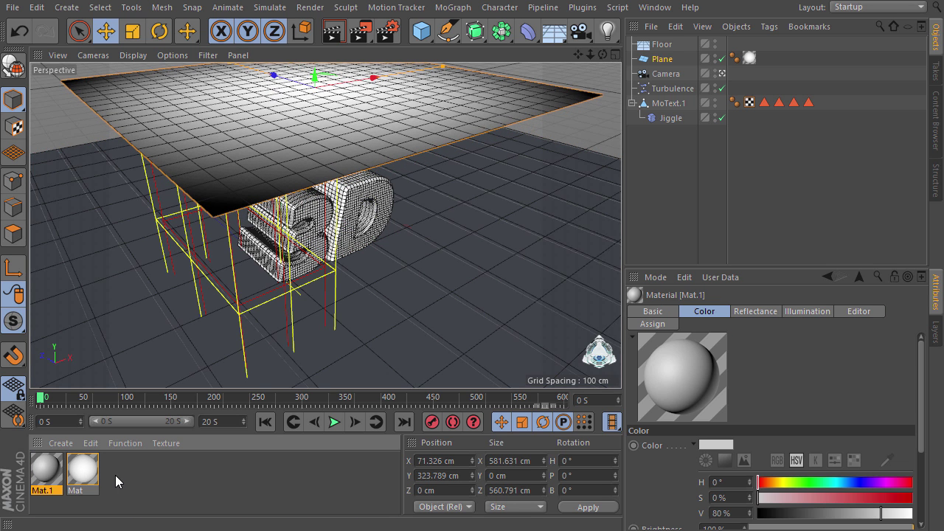
double_click(48, 472)
drag(229, 25, 543, 34)
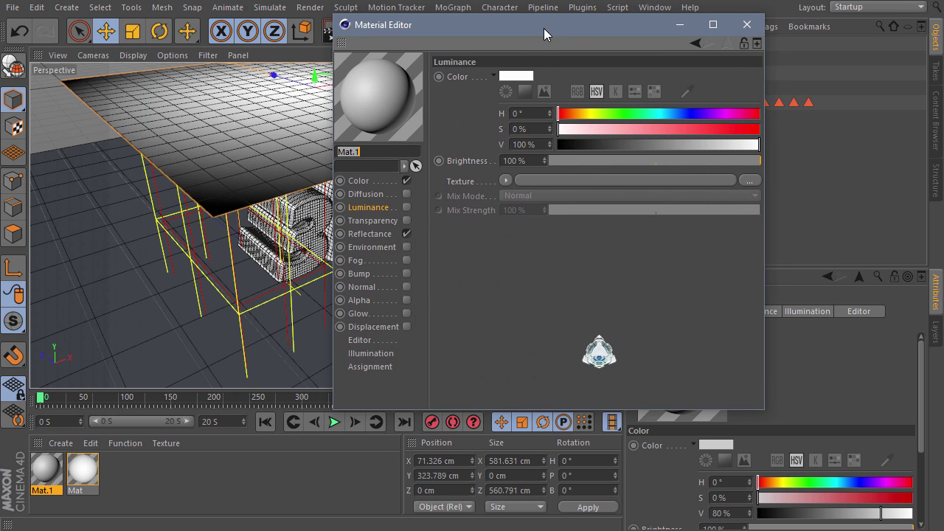
click(376, 234)
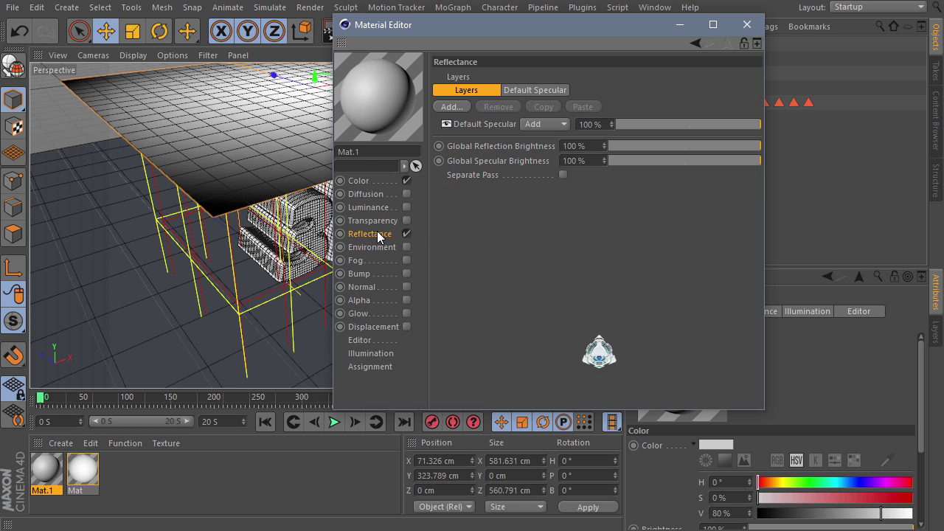
click(367, 180)
click(508, 184)
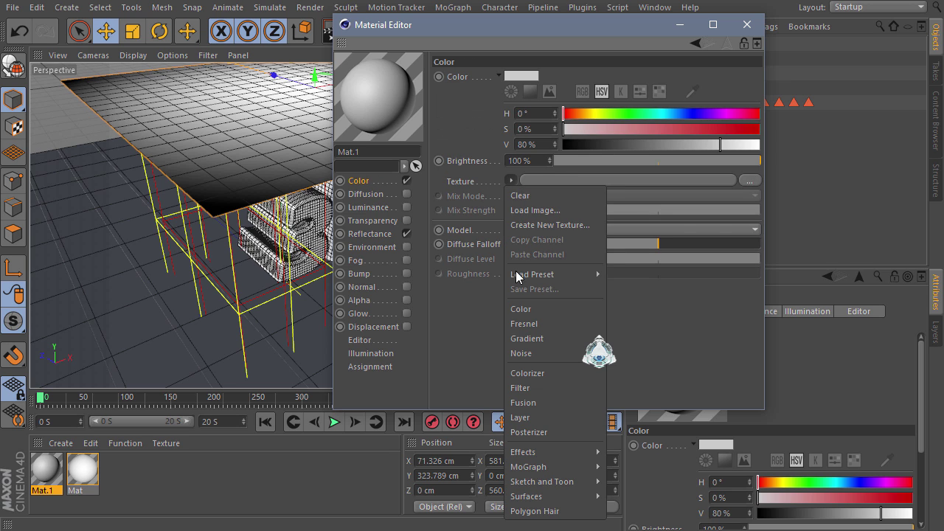
click(526, 340)
click(518, 212)
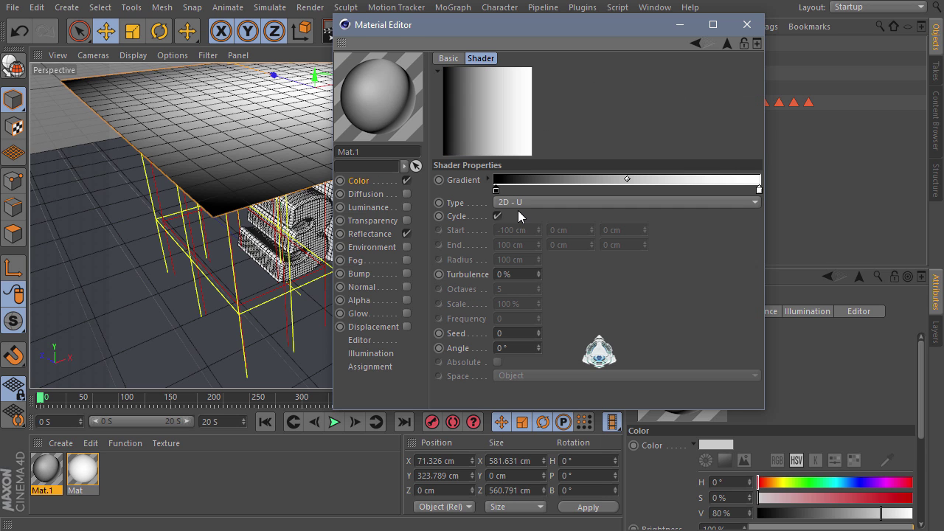
right_click(496, 193)
click(503, 198)
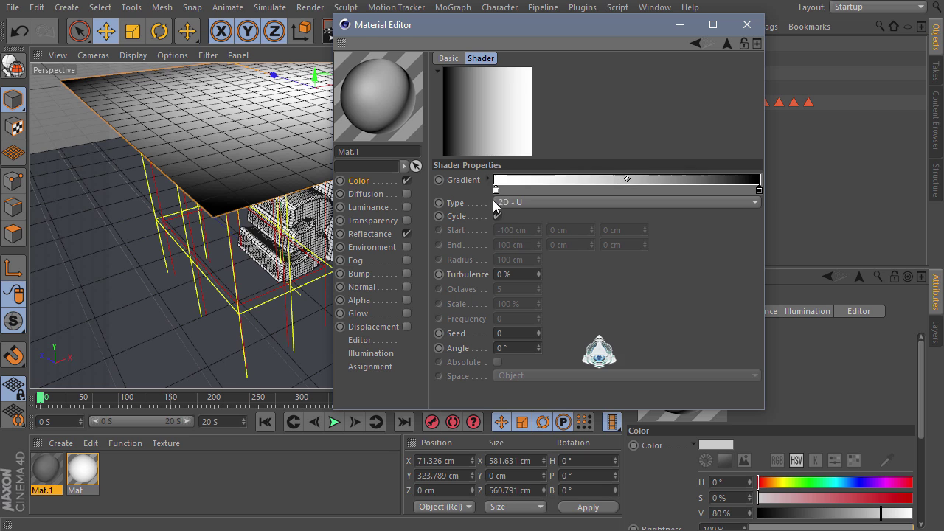
- Make the gradient's left knot a saturated bright blue and set Type to 2D - Circular
double_click(497, 190)
click(528, 193)
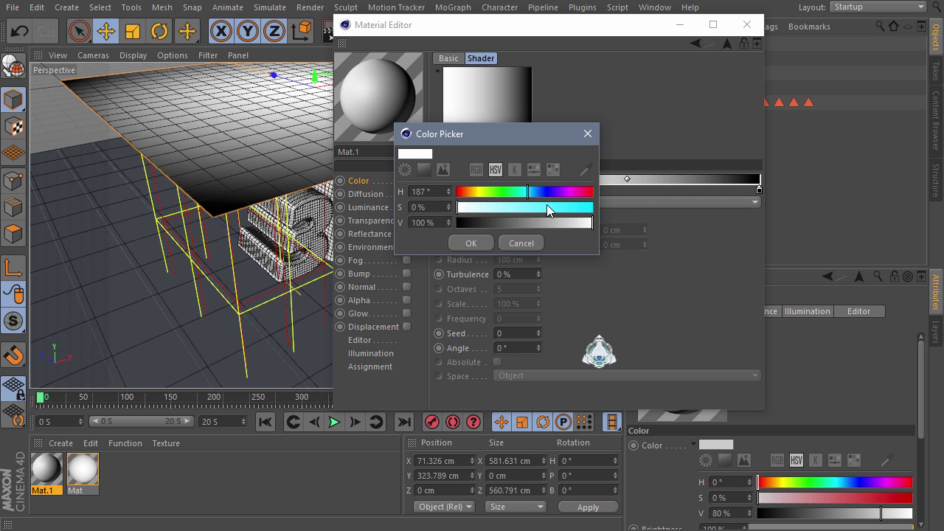
drag(547, 207, 597, 210)
drag(528, 198, 531, 198)
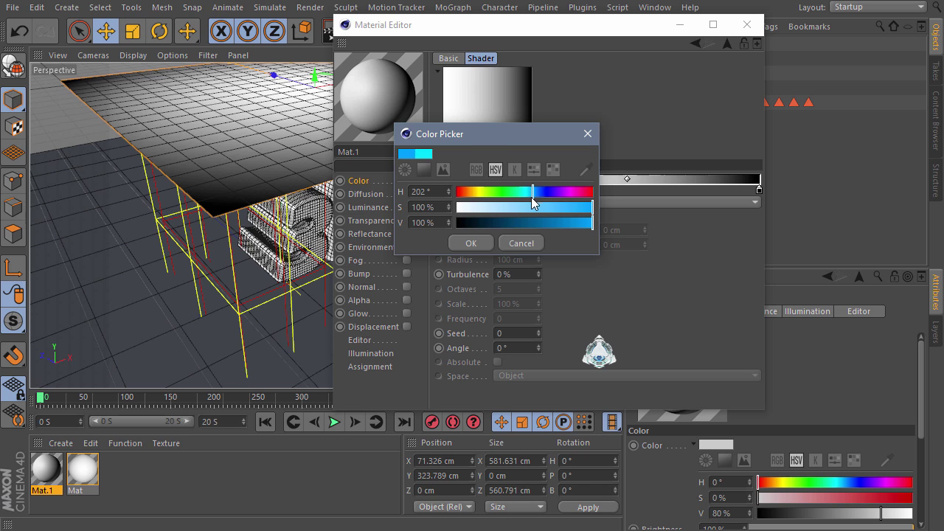
click(473, 244)
double_click(759, 190)
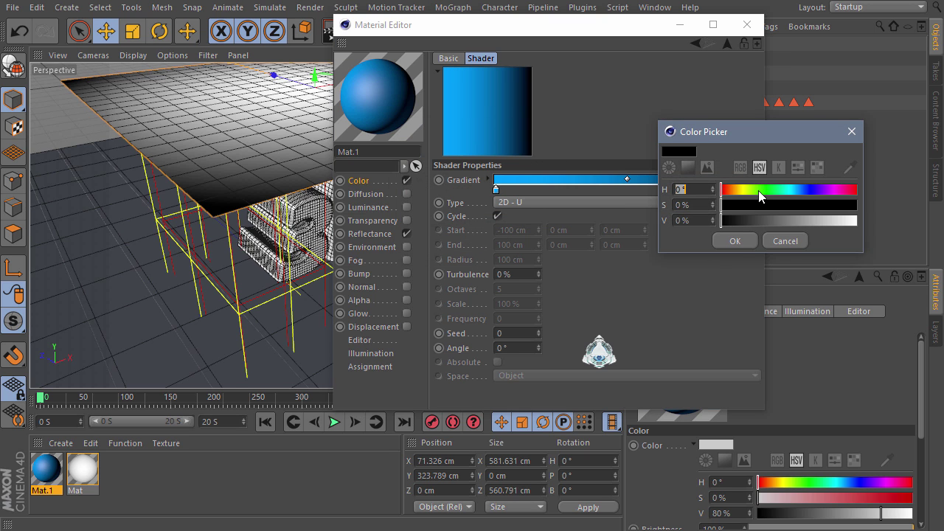
click(735, 240)
click(597, 202)
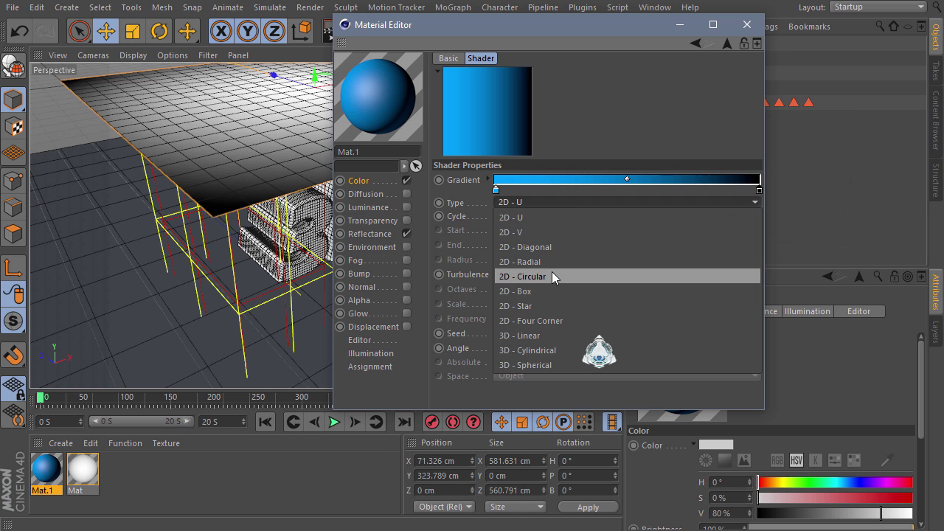
click(528, 276)
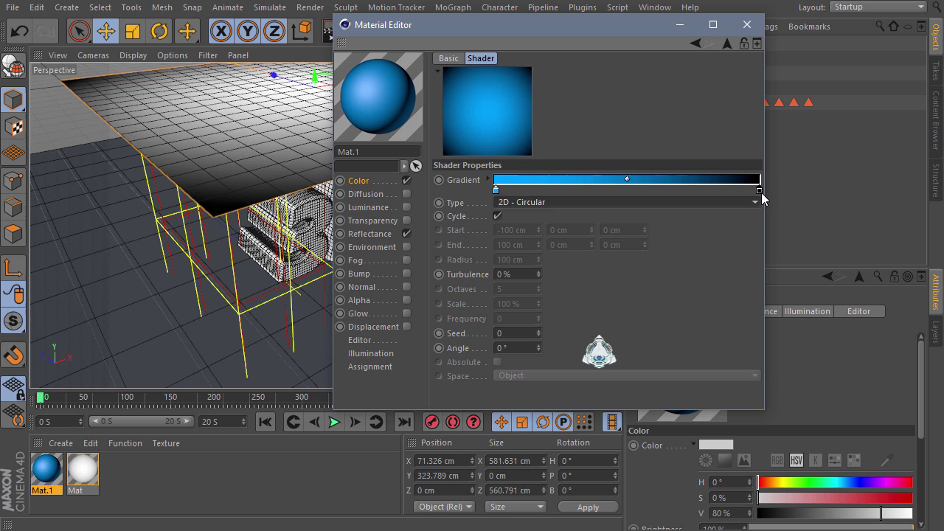
- Set the right knot to a darker blue, about 204° hue at 69% brightness
double_click(760, 191)
click(797, 192)
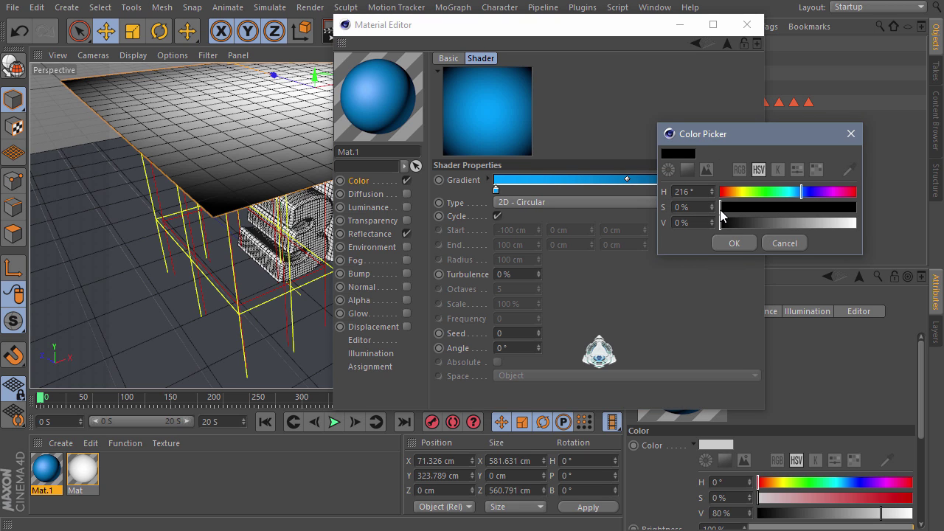
drag(722, 214, 871, 217)
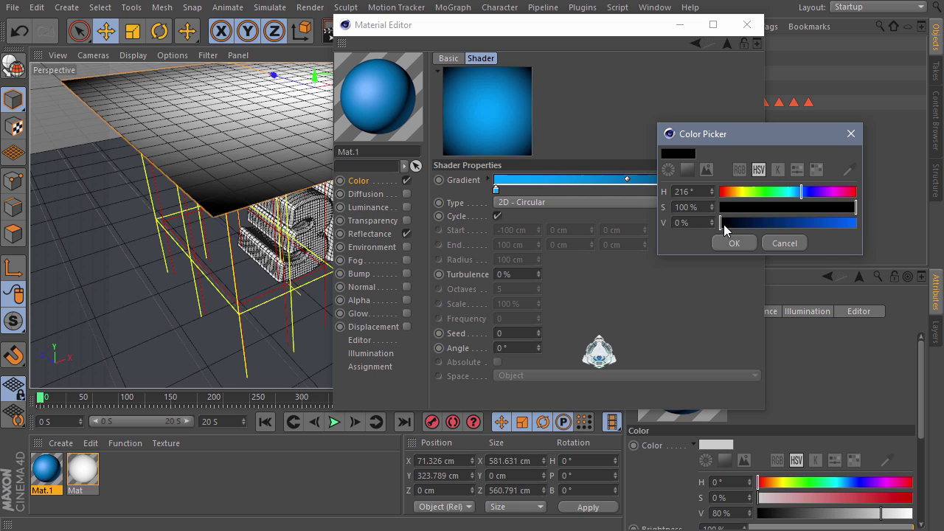
drag(724, 223, 860, 225)
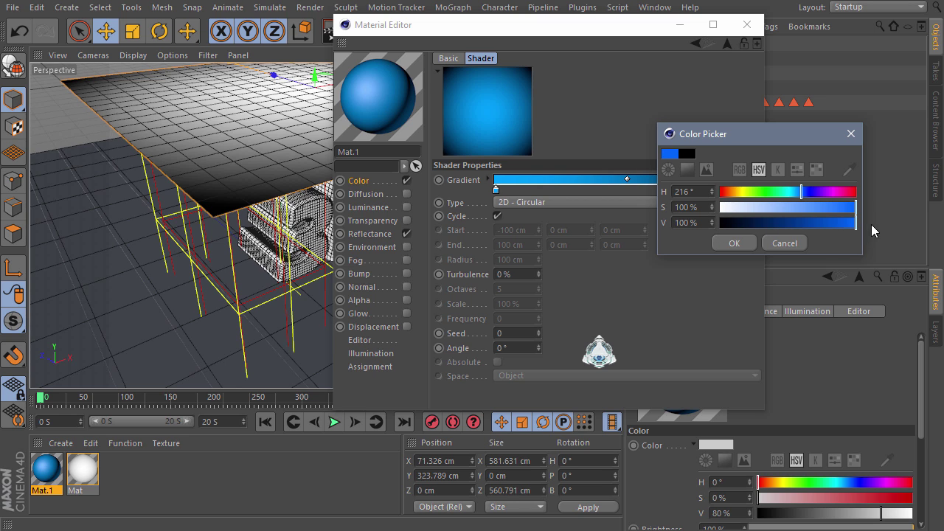
click(803, 193)
drag(855, 209, 854, 224)
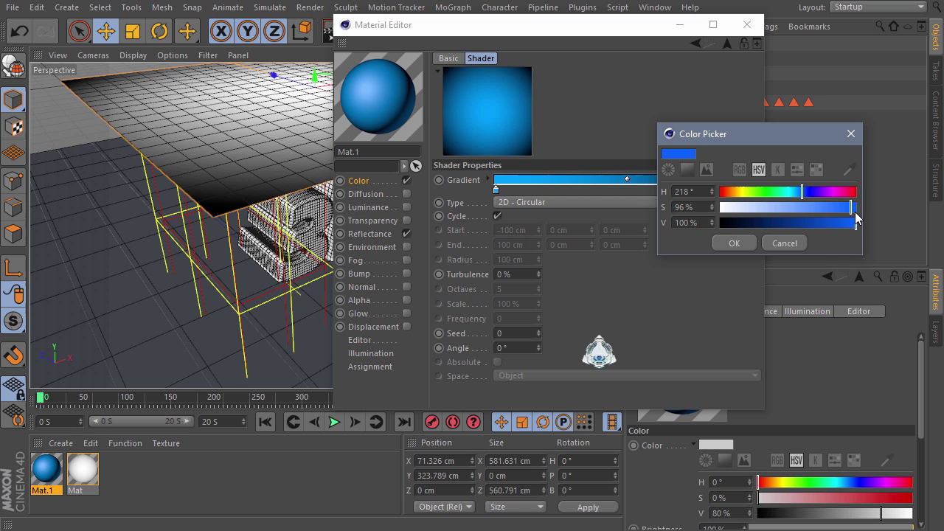
click(855, 212)
drag(804, 197, 799, 198)
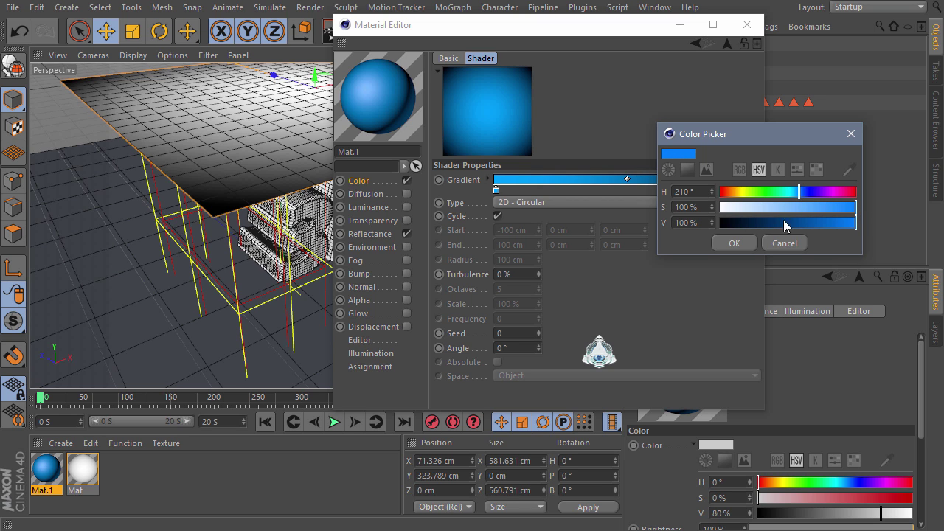
drag(856, 225, 835, 224)
drag(802, 191, 801, 202)
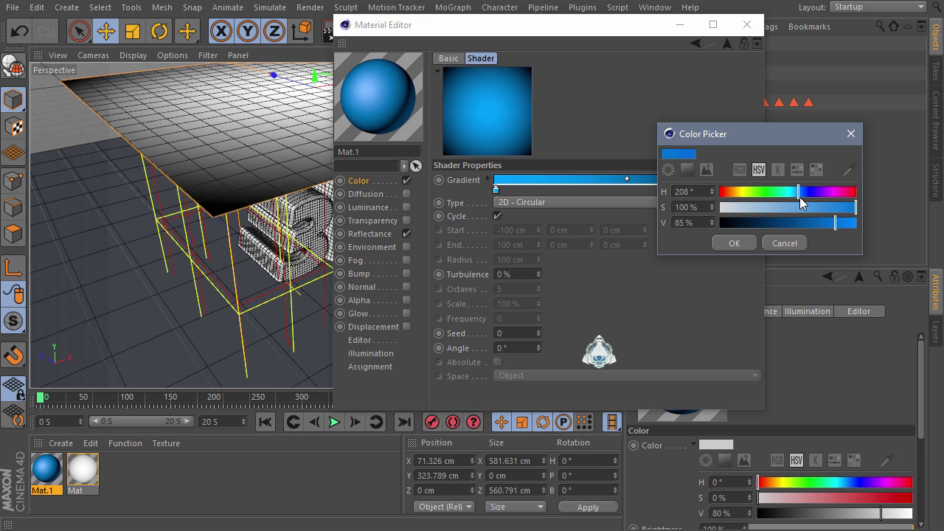
click(735, 243)
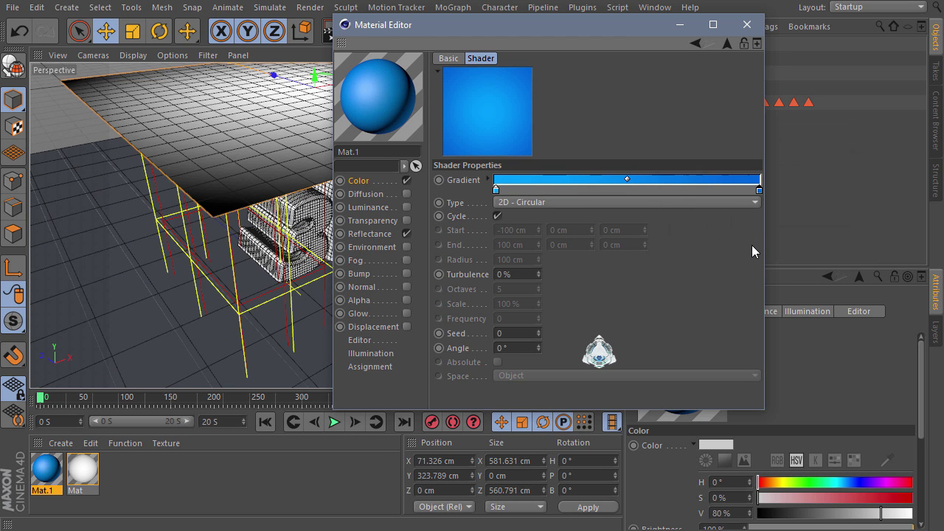
- Refine the right knot to about 210° hue and 70% brightness
double_click(759, 190)
drag(791, 202, 814, 234)
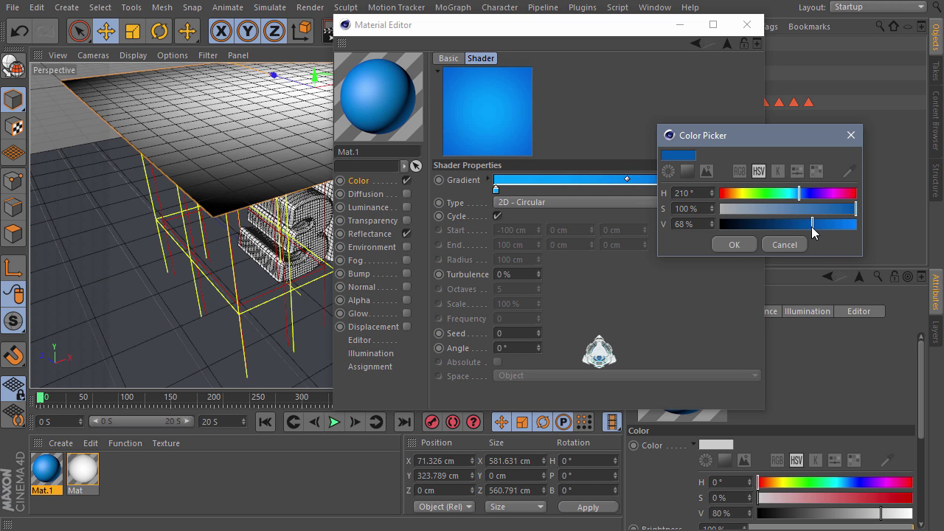
mouse_move(812, 229)
mouse_down()
mouse_move(835, 228)
mouse_move(807, 227)
mouse_up()
click(734, 245)
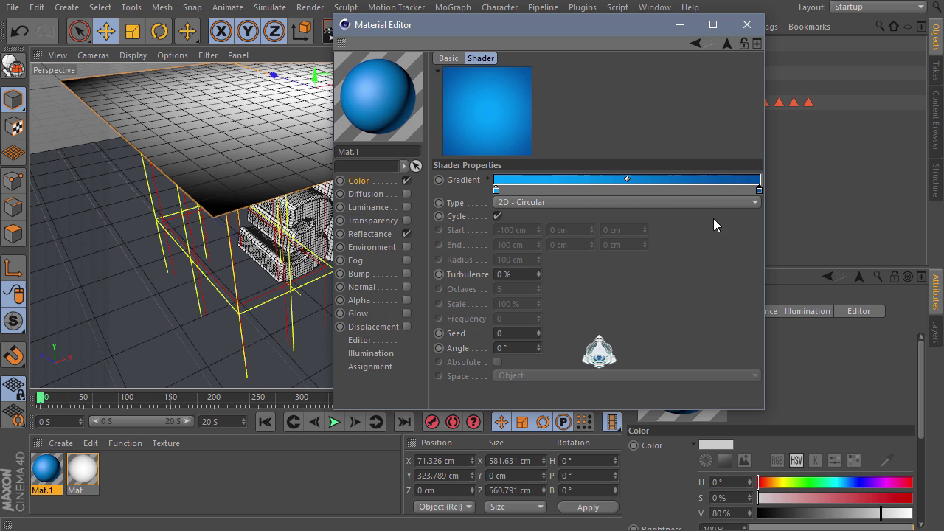
click(747, 24)
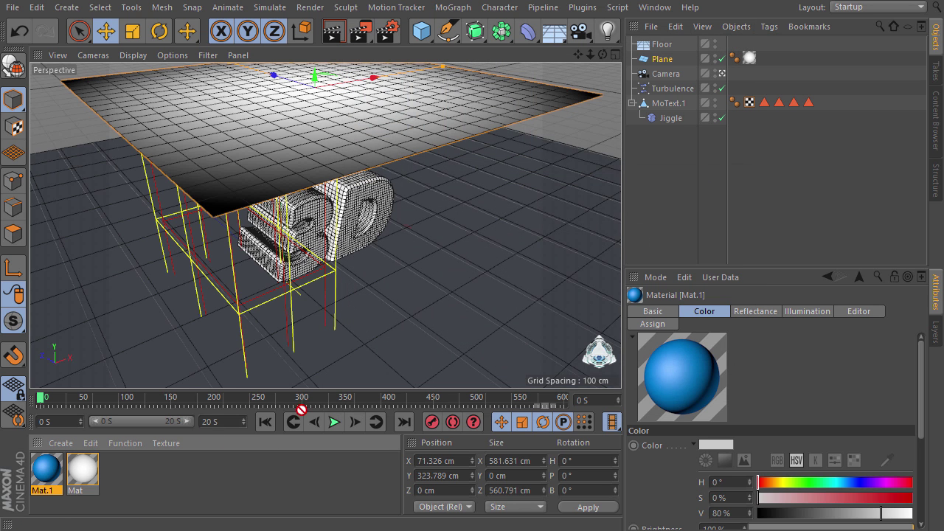
- Apply Mat.1 to the Floor with UVW Mapping projection and view it from low
drag(490, 340, 491, 339)
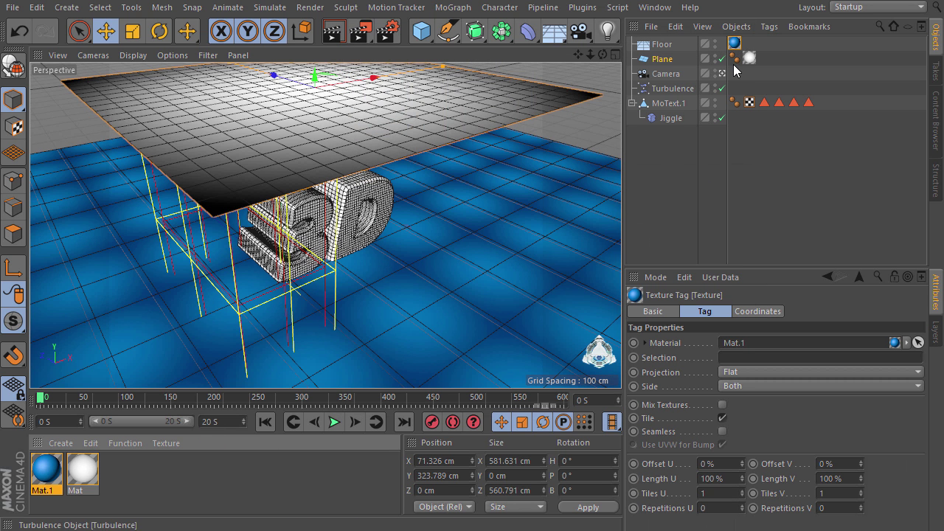
click(756, 371)
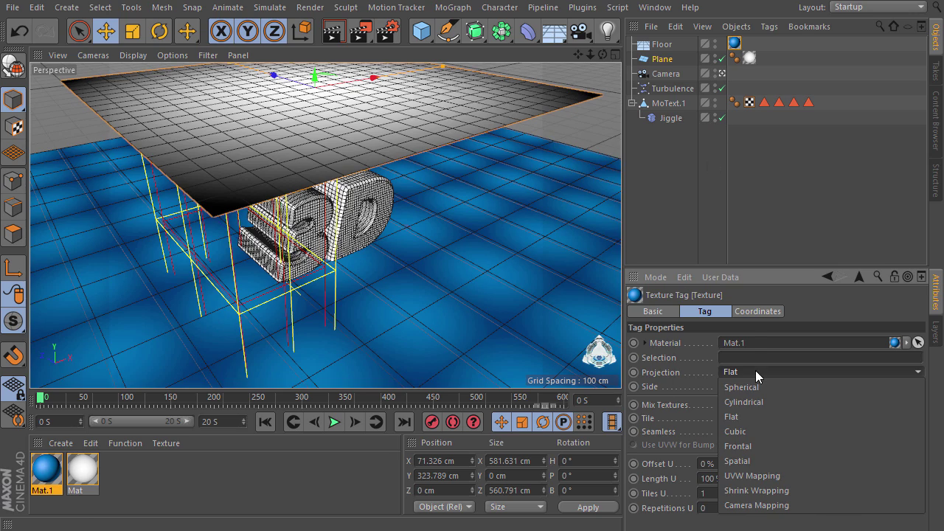
click(758, 476)
mouse_move(603, 56)
mouse_down()
mouse_move(572, 92)
mouse_move(539, 107)
mouse_move(594, 71)
mouse_up()
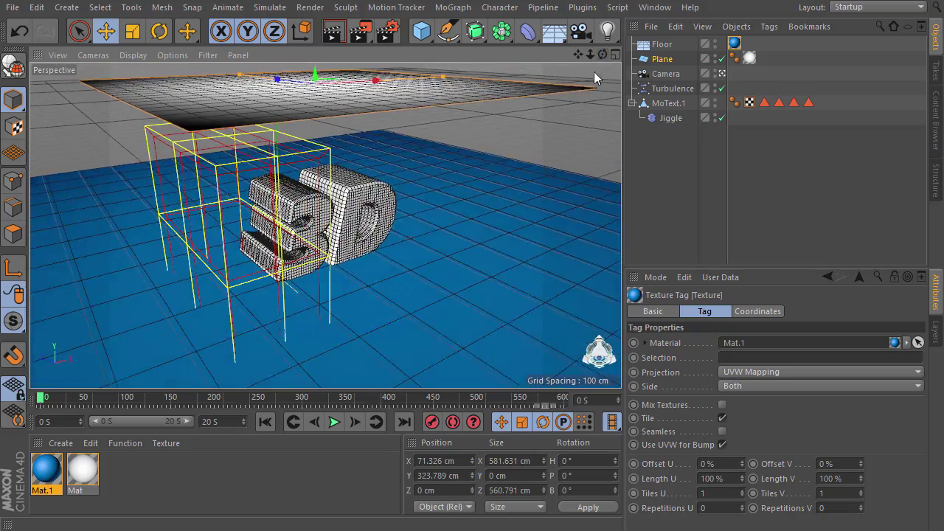
click(60, 443)
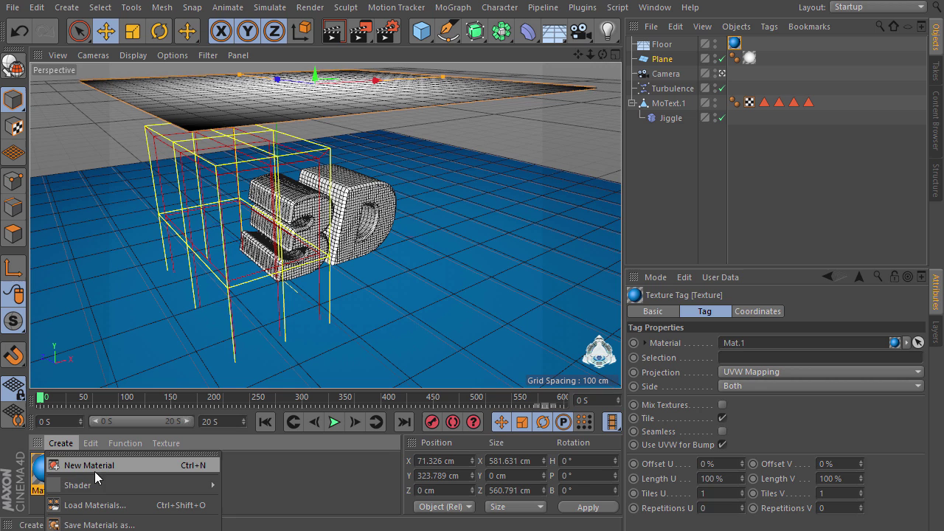
- Create a new Danel shader material and open it for editing
mouse_move(138, 485)
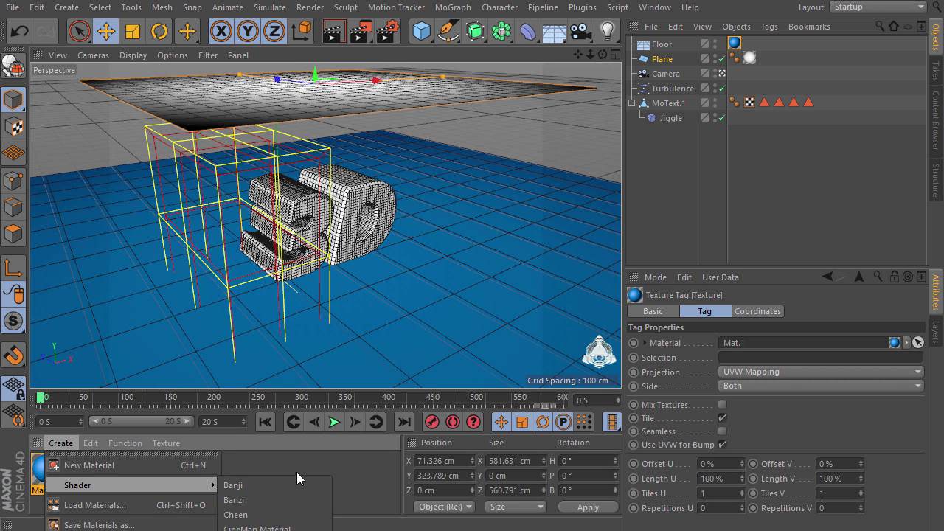
click(244, 517)
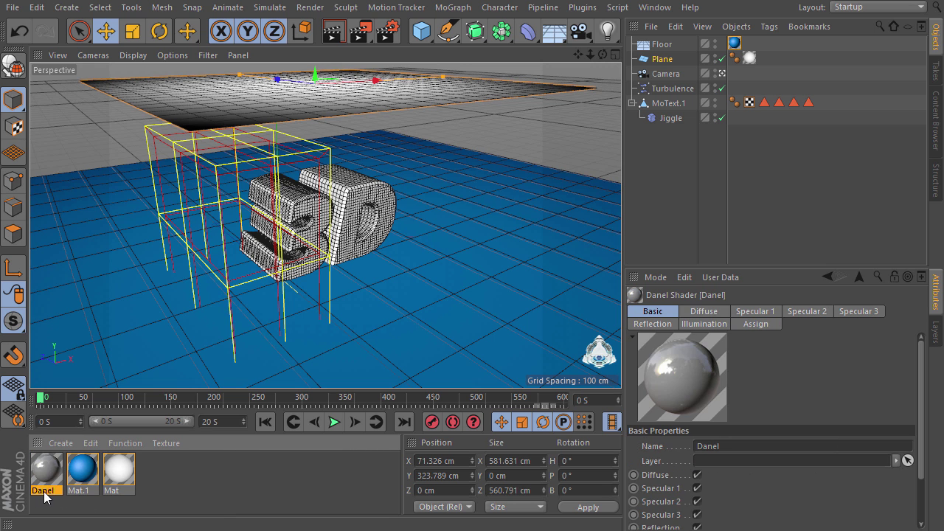
double_click(48, 468)
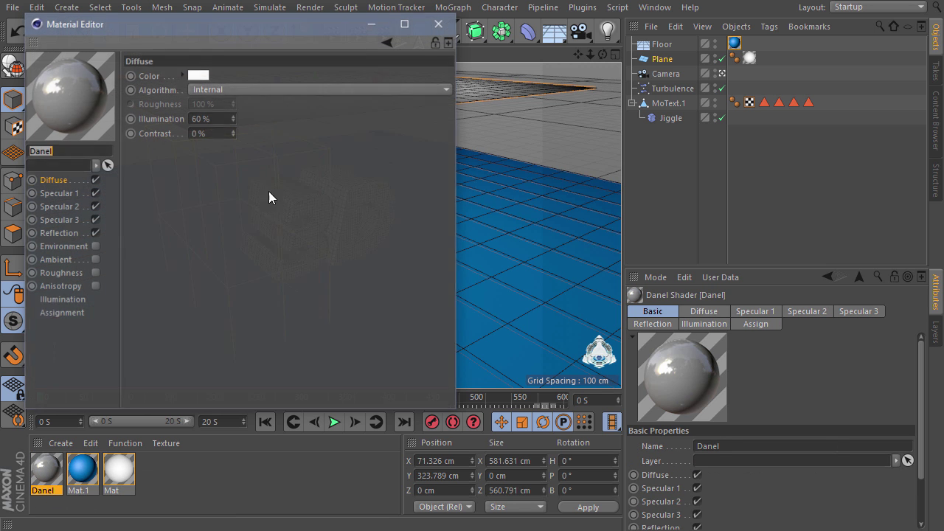
drag(296, 24, 644, 24)
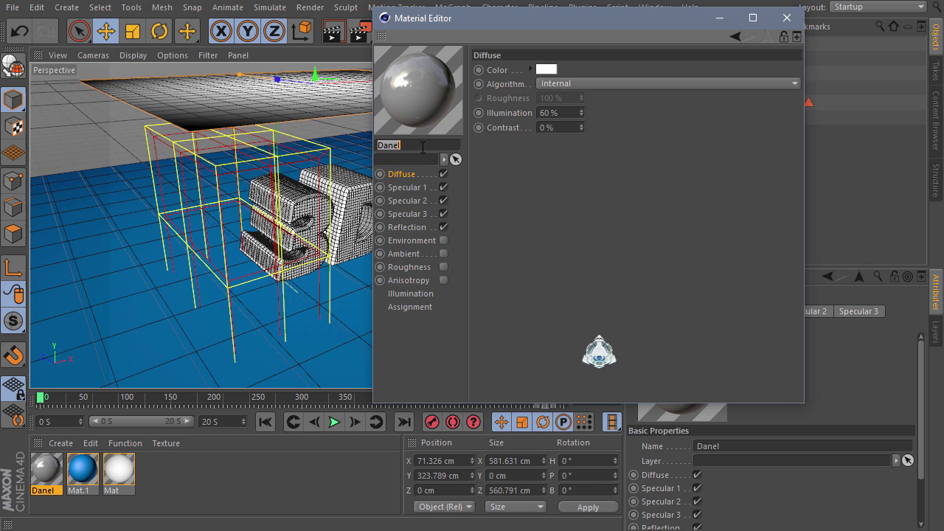
- Set Danel's diffuse colour to a fully saturated blue with hue 208°
click(547, 69)
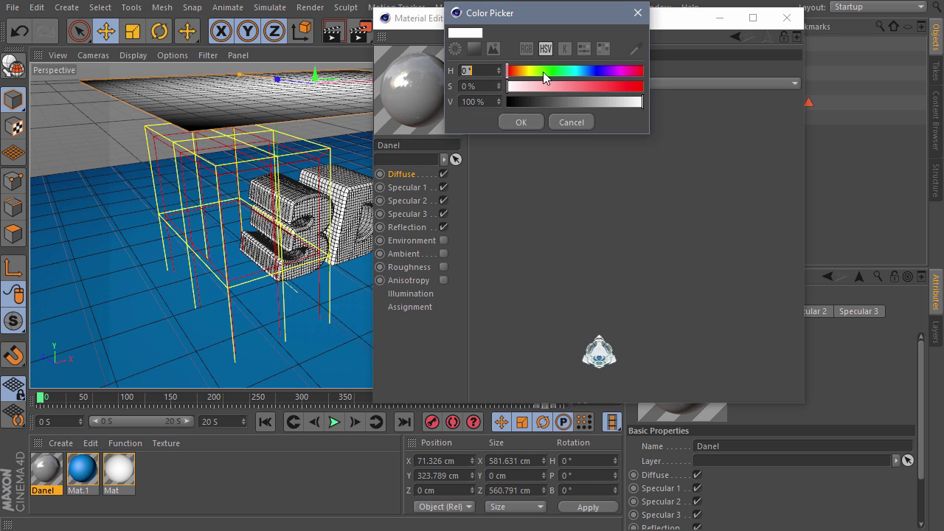
click(478, 71)
click(486, 84)
click(457, 70)
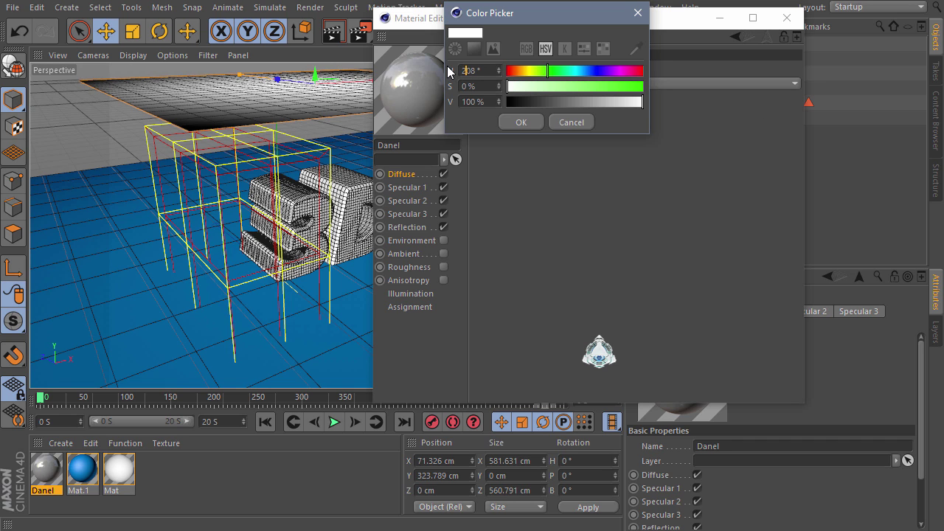
text(2)
key(Return)
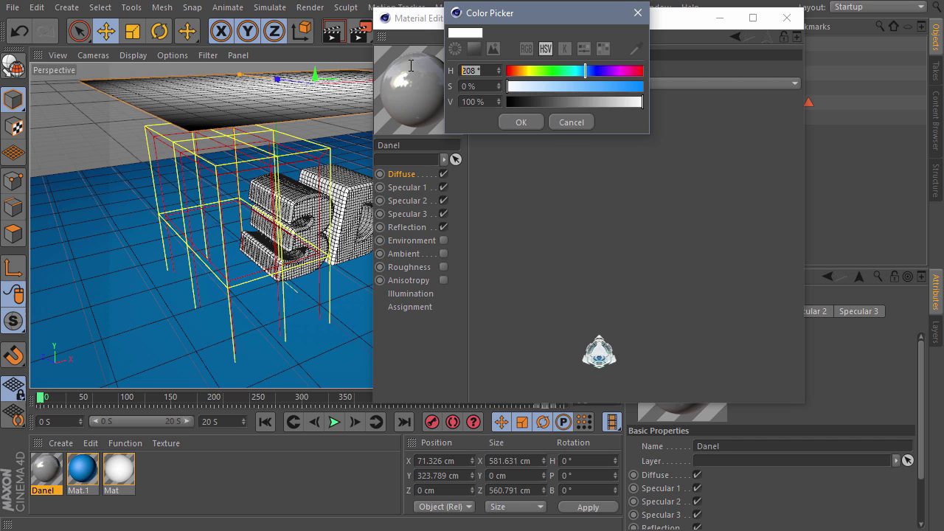
drag(523, 87, 649, 86)
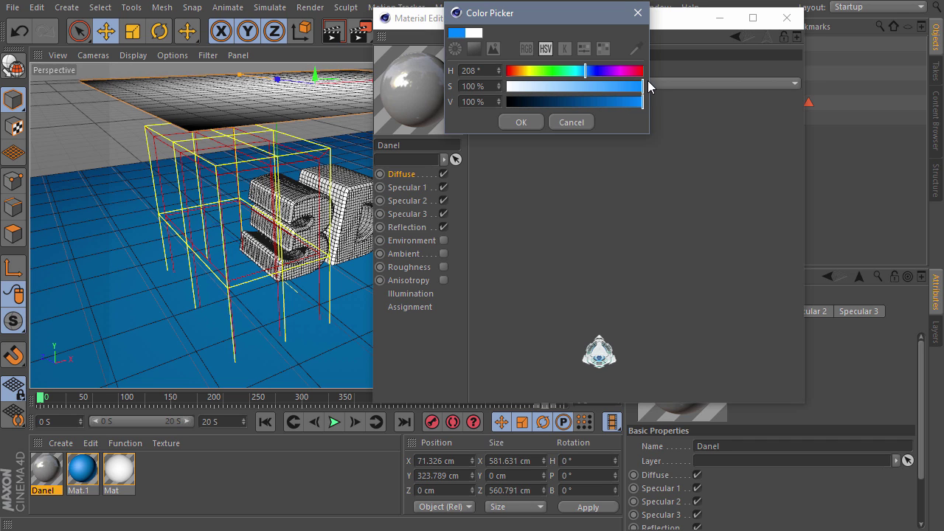
click(486, 71)
click(523, 122)
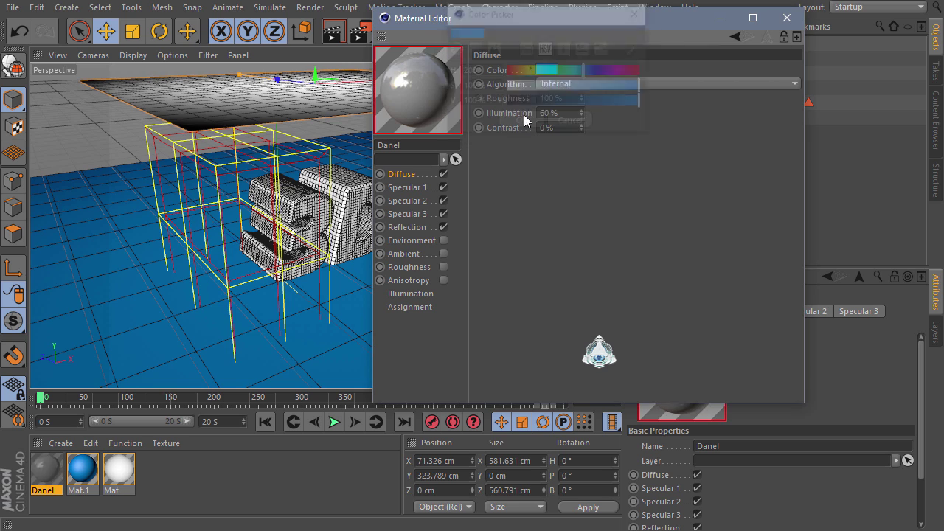
- Set diffuse illumination to 75% and fine-tune the blue hue to about 206°
click(561, 112)
text(75)
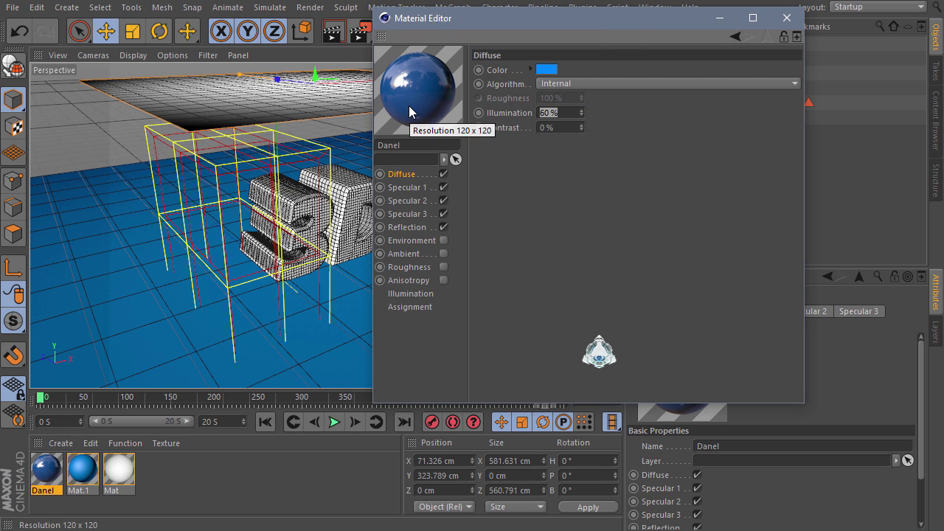
key(Return)
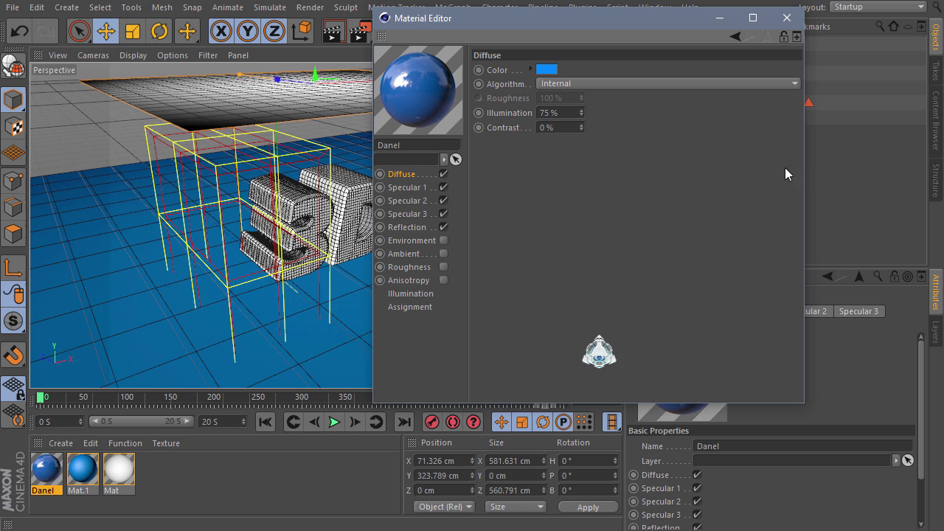
click(547, 69)
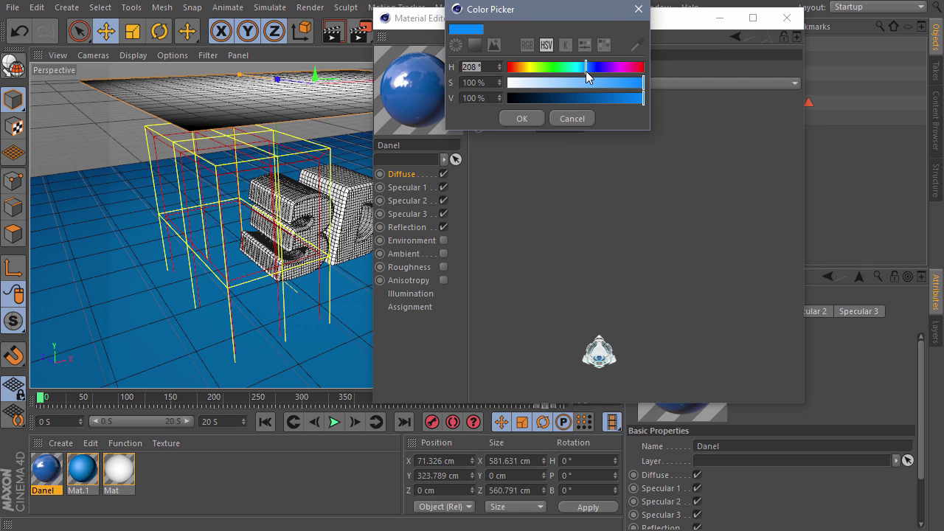
click(585, 70)
drag(586, 71, 586, 69)
- Accept the diffuse colour and give Specular 1 a 1% size and 25% contrast
click(524, 118)
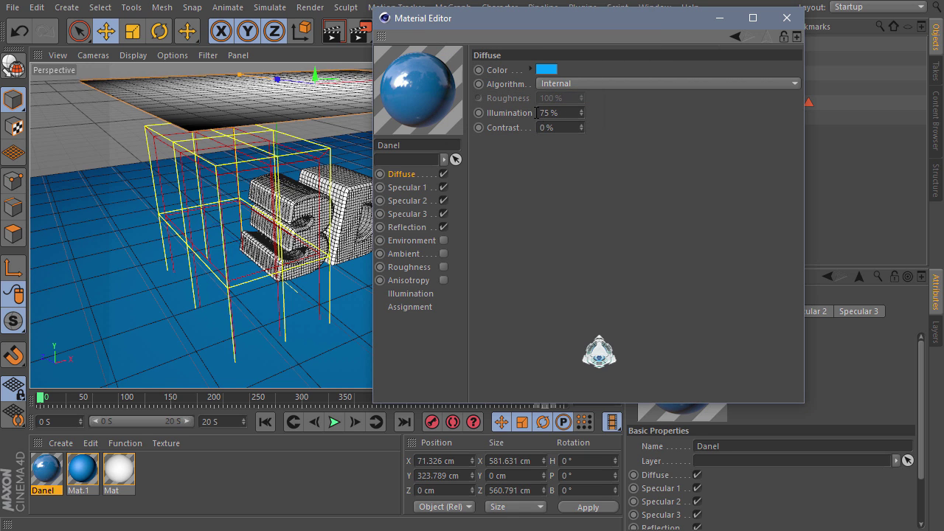
click(407, 187)
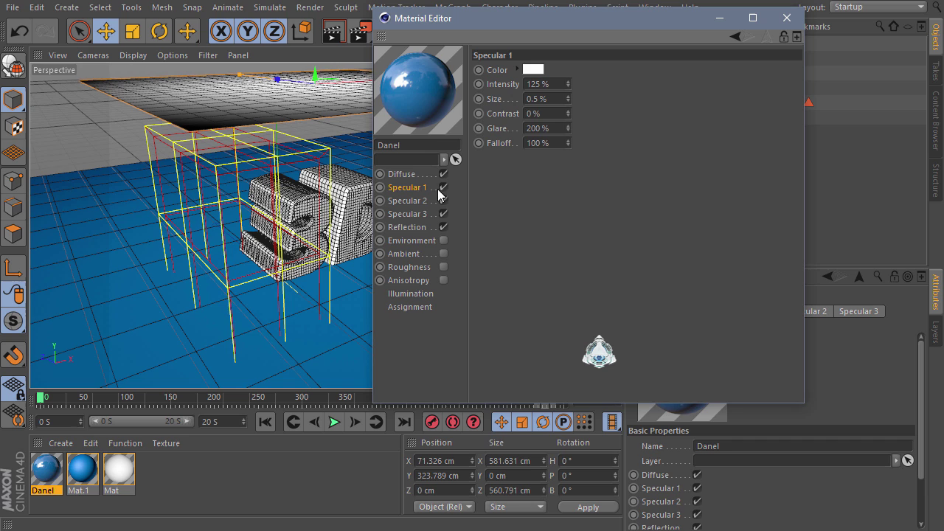
click(546, 99)
text(1)
key(Tab)
text(25)
key(Return)
- Review the Specular 2, Reflection and Diffuse channels, re-confirming the diffuse colour
click(410, 200)
click(417, 223)
click(413, 174)
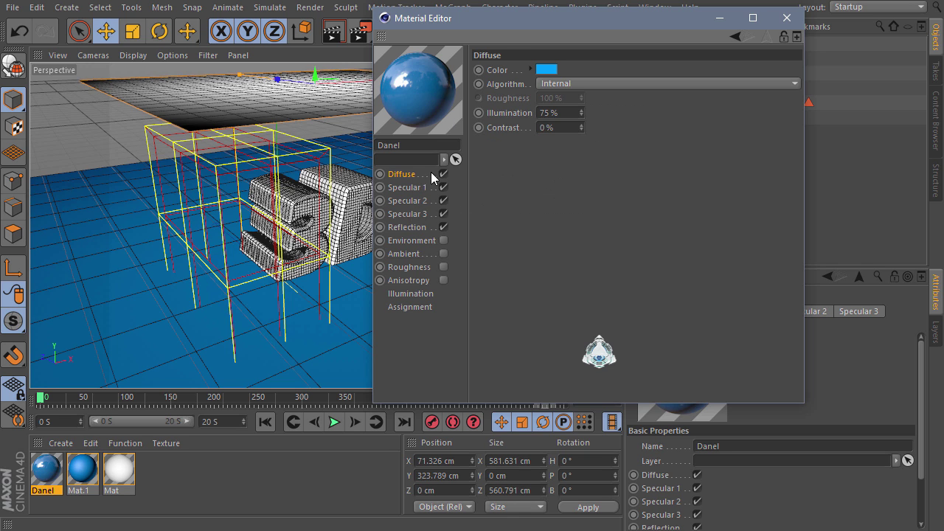
click(555, 71)
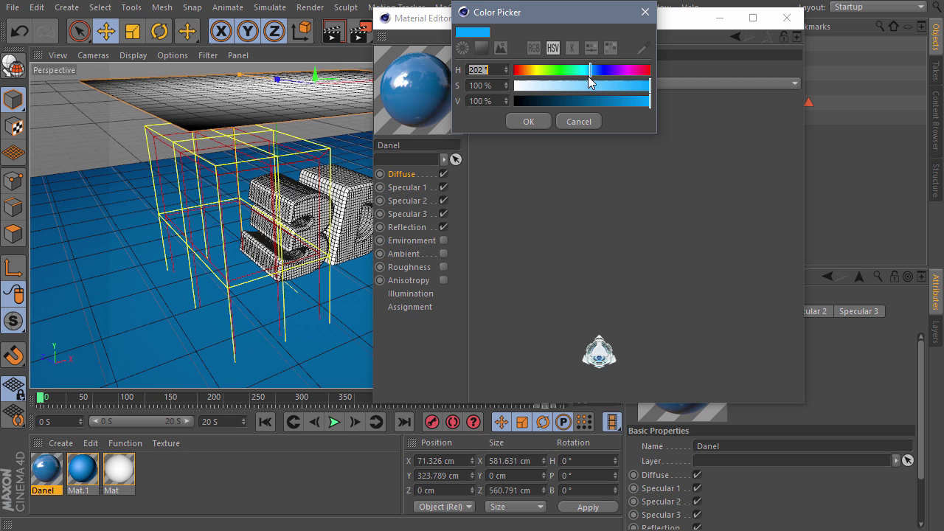
click(533, 122)
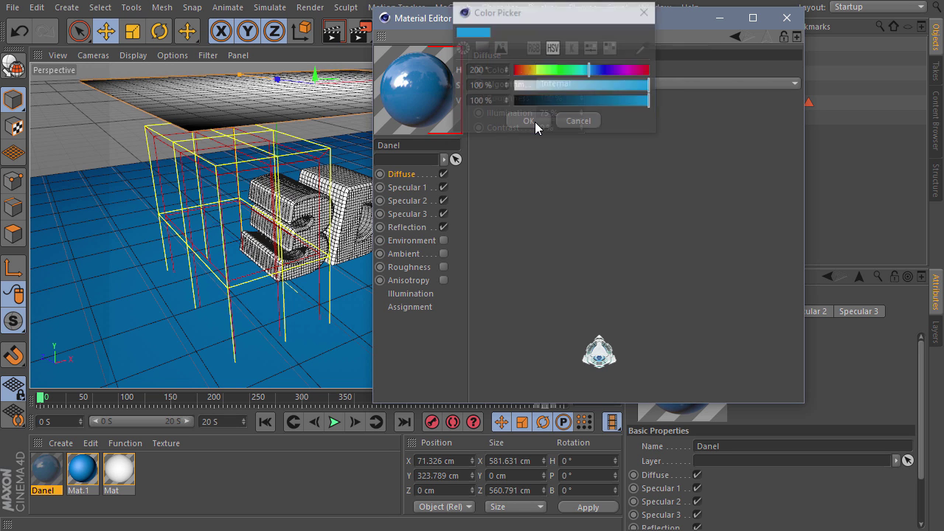
- Close the Material Editor and apply the blue Danel material to the MoText text
click(787, 17)
drag(57, 473, 354, 198)
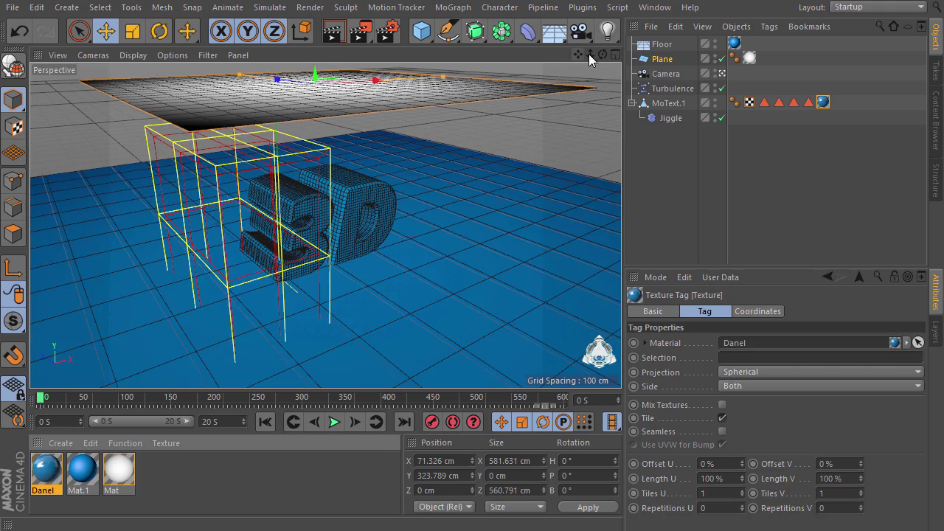
mouse_move(603, 54)
mouse_down()
mouse_move(642, 9)
mouse_move(624, 45)
mouse_move(600, 59)
mouse_up()
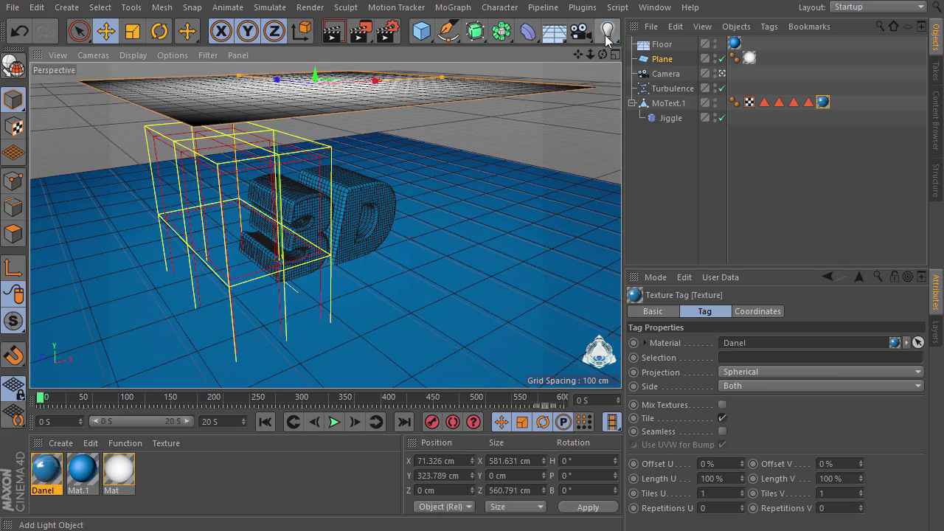
- Add an Area Light and move it up and toward the camera above the text
click(608, 31)
click(761, 80)
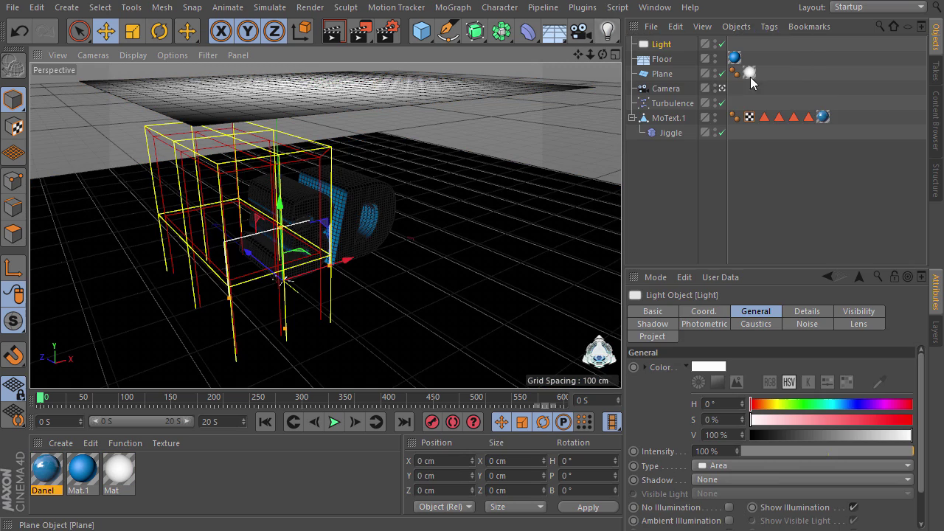
drag(271, 204, 327, 99)
drag(374, 205, 411, 212)
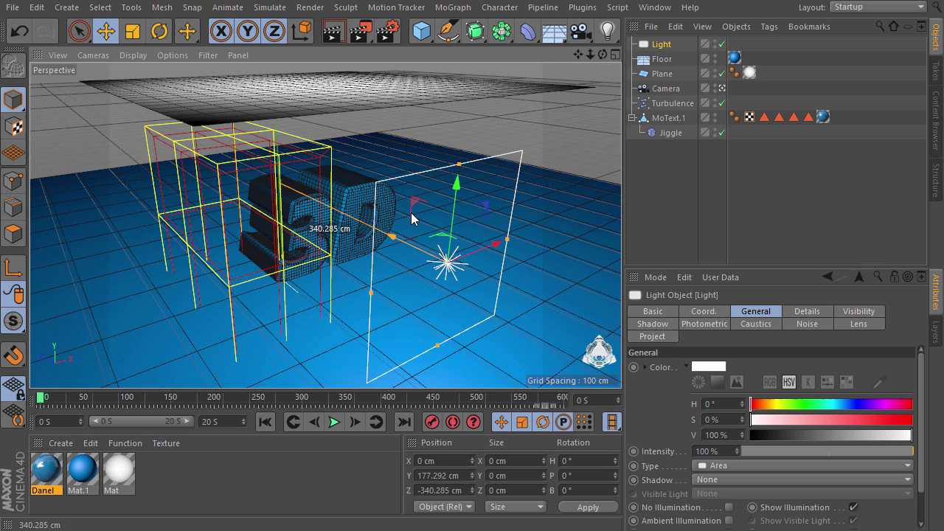
drag(463, 188, 518, 88)
- Set the area light's shadow type to Shadow Maps (Soft)
click(725, 311)
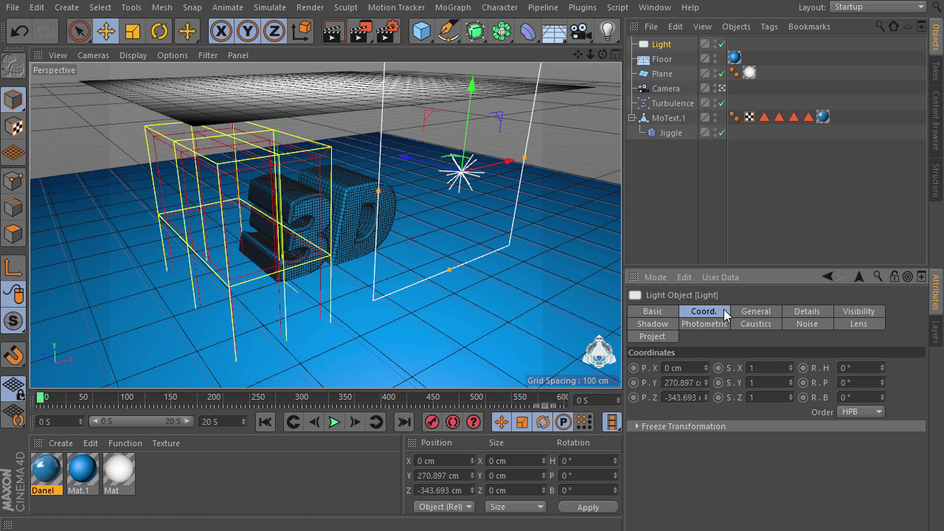
click(756, 311)
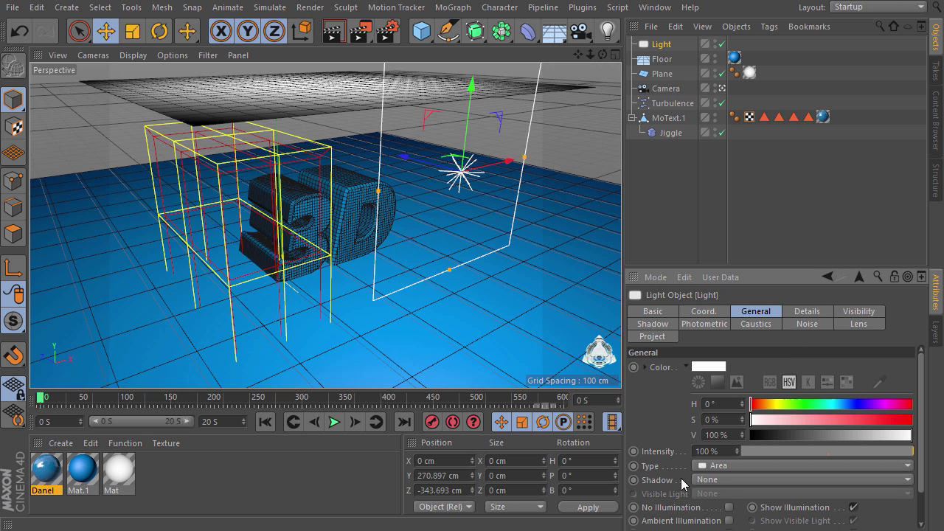
click(712, 478)
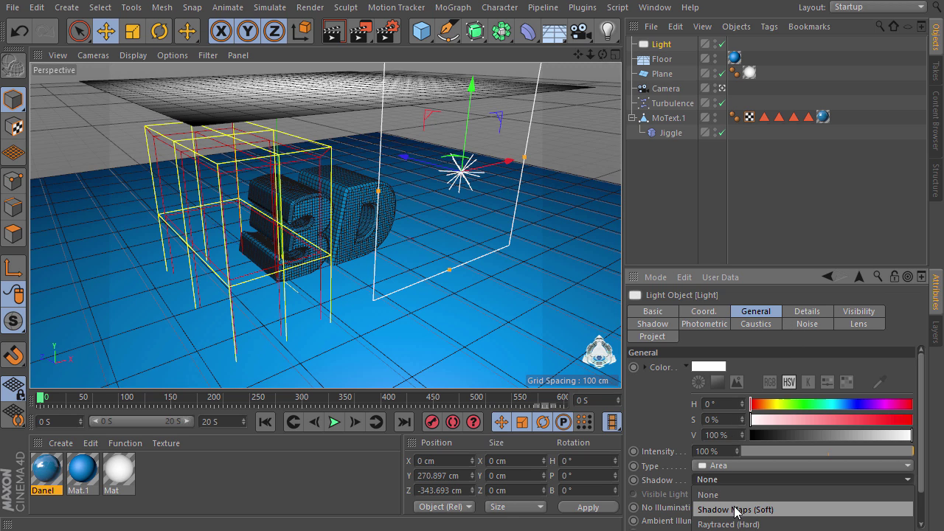
click(743, 509)
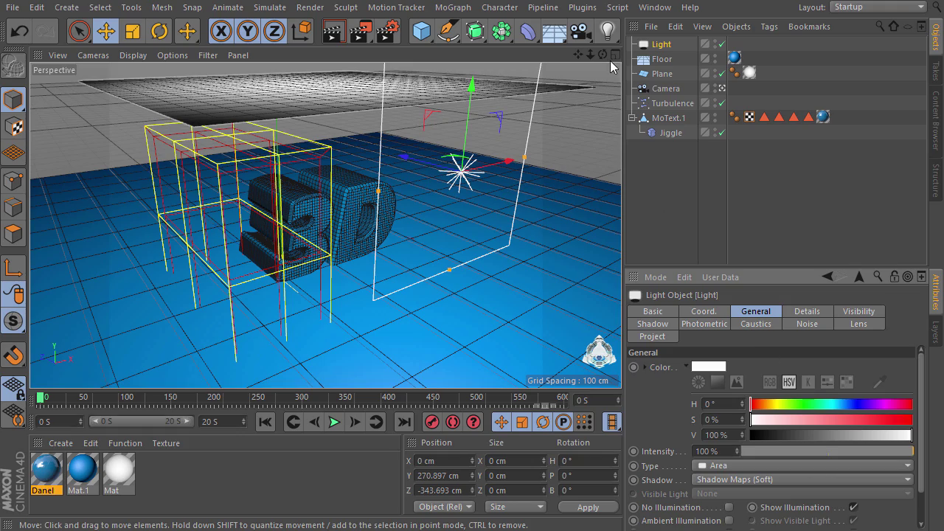
- Shift the area light sideways along X and raise it slightly
drag(603, 54, 535, 68)
drag(497, 152, 534, 146)
drag(505, 75, 509, 74)
drag(603, 54, 553, 62)
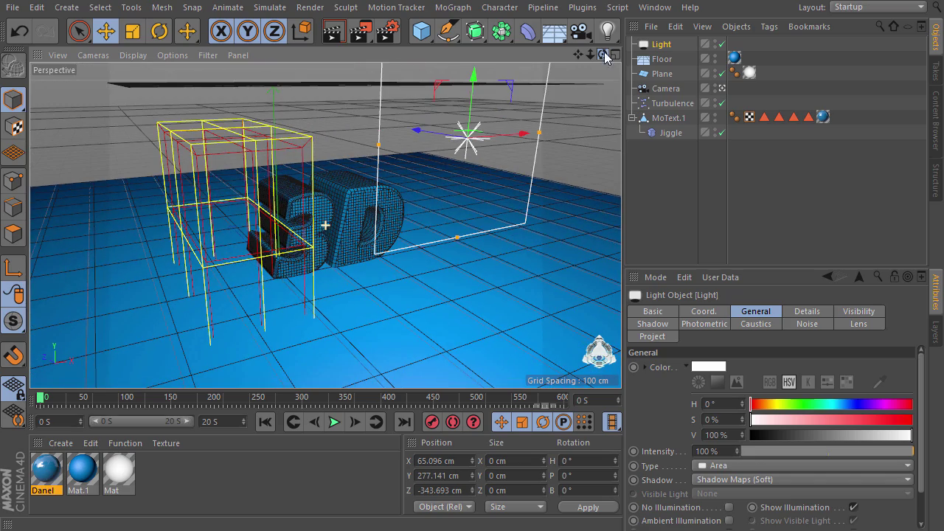
- Preview the jiggle through the scene camera, stopping at 3.8 s, then open Render Settings
click(724, 89)
click(334, 422)
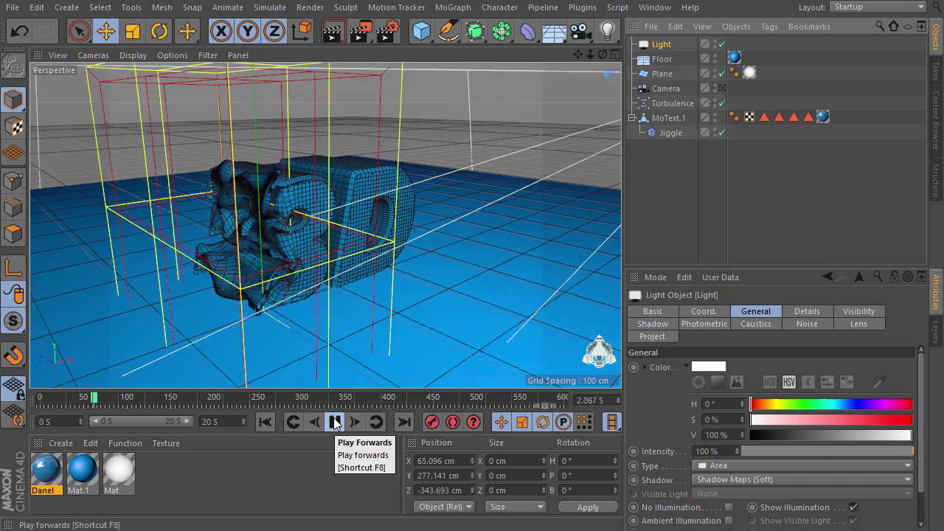
click(335, 422)
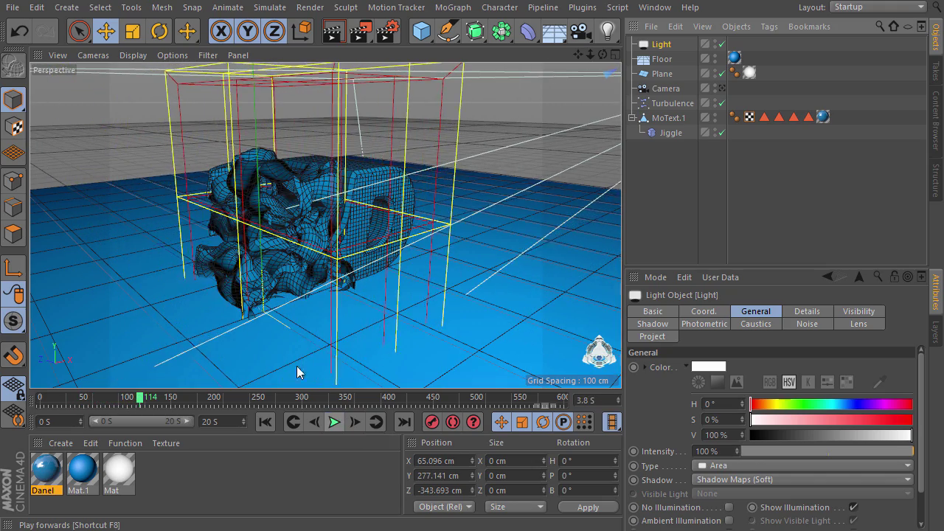
click(389, 34)
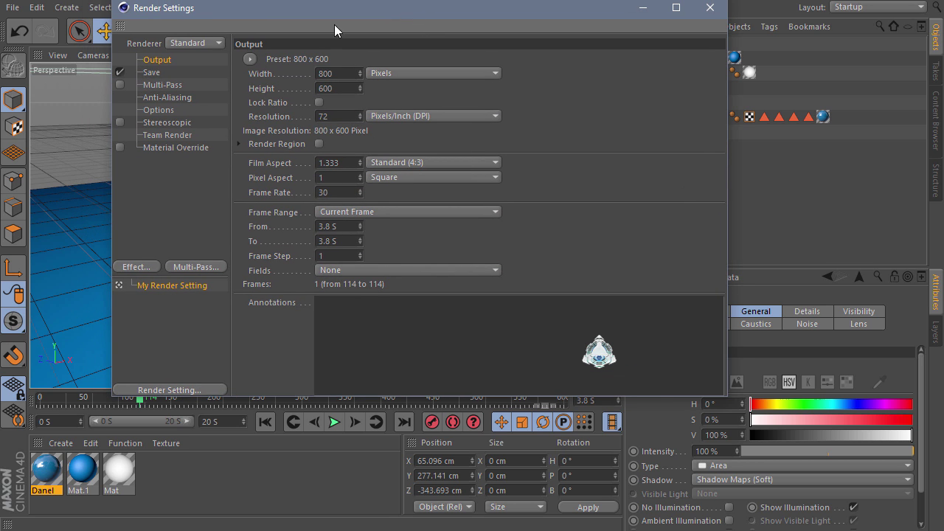
- Set the output preset to Film/Video HDV/HDTV 720 29.97
click(250, 59)
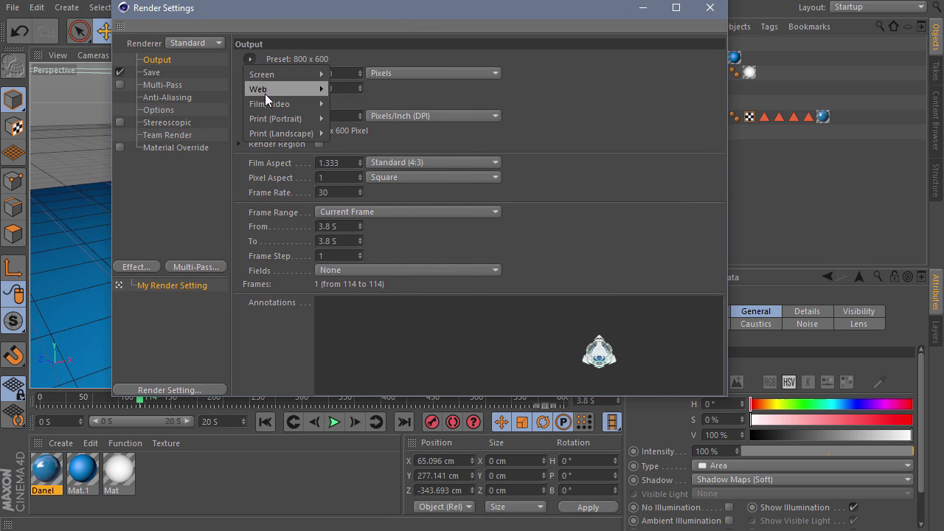
mouse_move(269, 103)
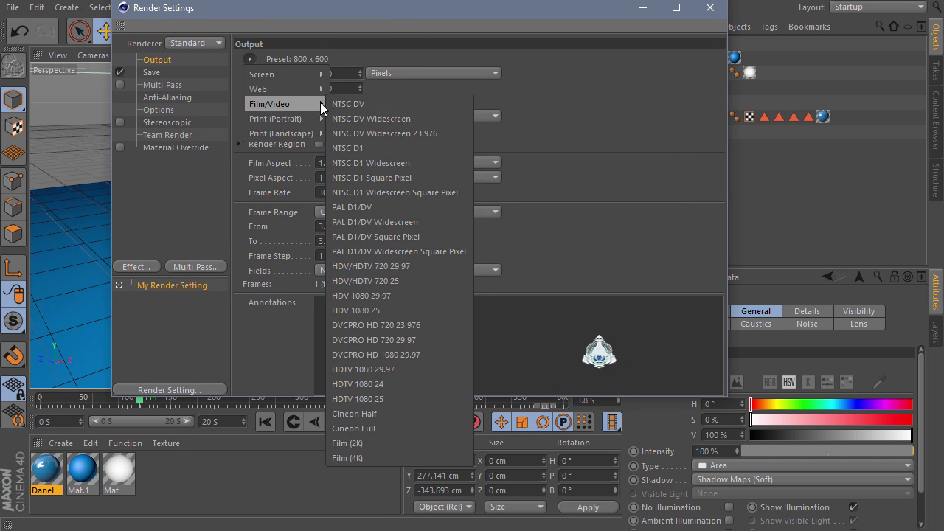
click(402, 267)
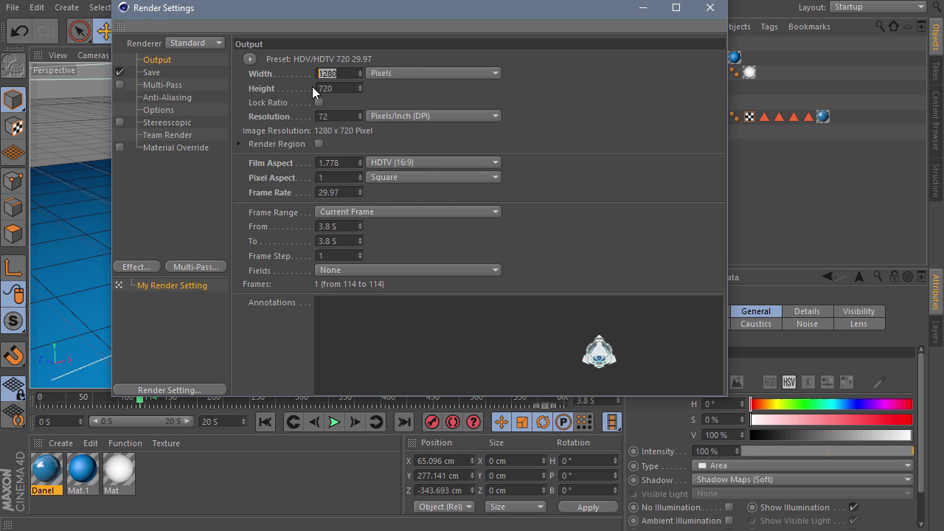
key(Tab)
- Add Ambient Occlusion with 150 minimum samples and 100% accuracy
click(145, 267)
click(214, 340)
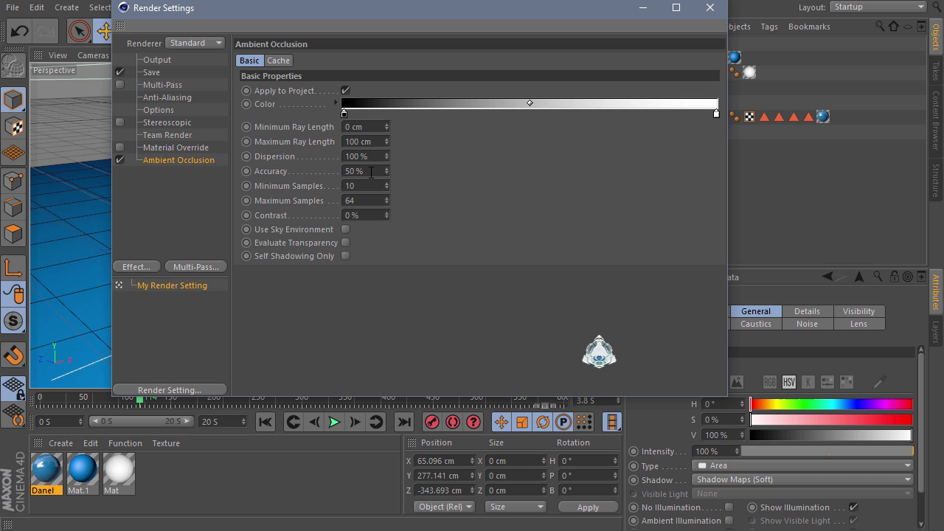
text(150)
click(369, 171)
text(100)
key(Return)
click(138, 267)
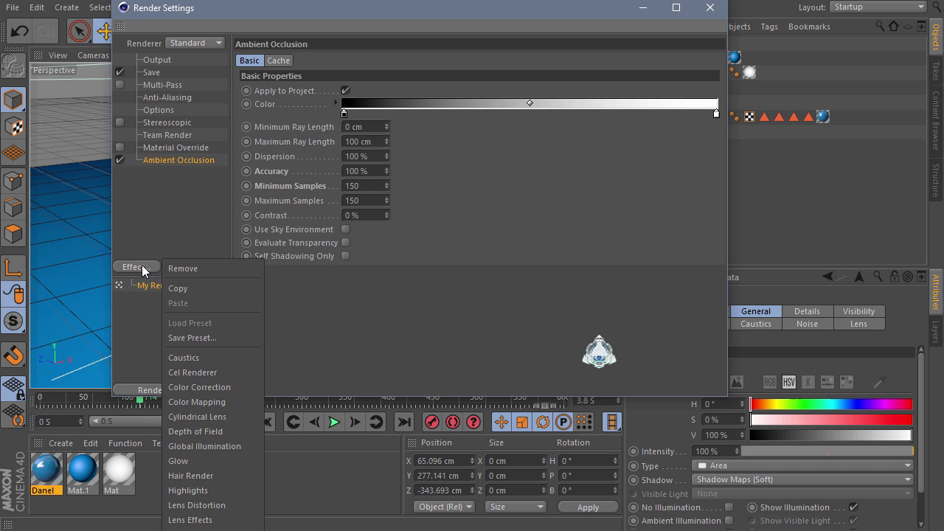
- Add Global Illumination, raise its gamma to 1.1, and show the Irradiance Cache options
click(213, 447)
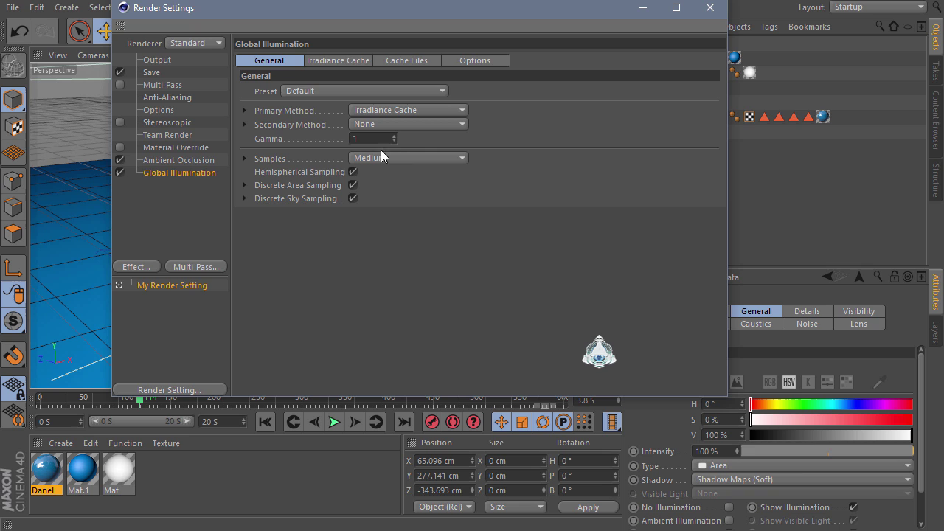
click(395, 137)
click(350, 62)
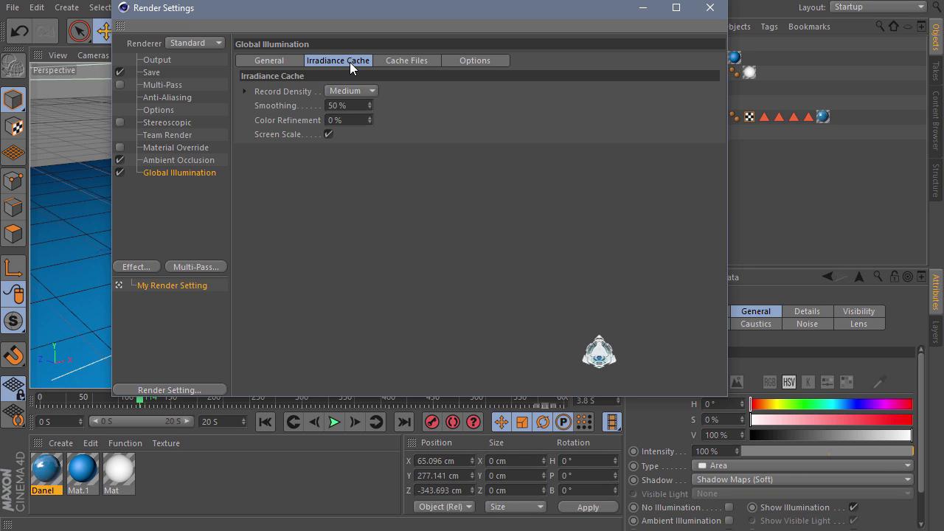